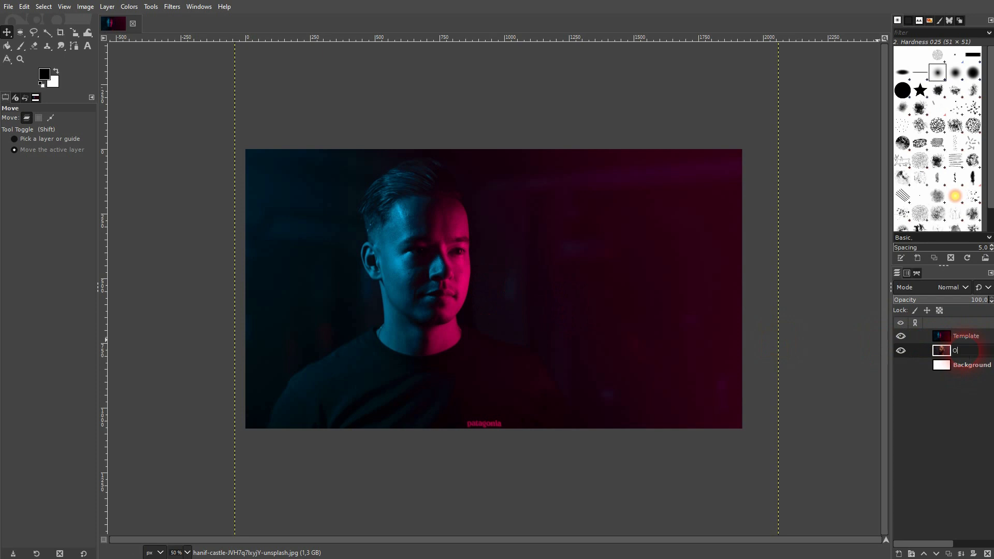
Step: Name the bearded man's portrait layer Original and toggle the layers' visibility to compare it with the Template layer
{"action": "key", "text": "Return"}
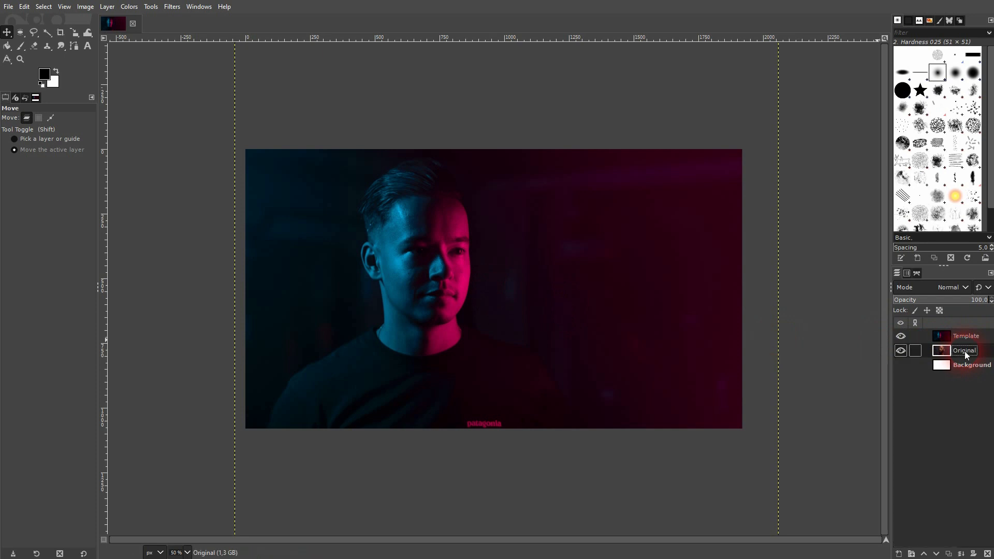
{"action": "left_click", "coordinate": [901, 336]}
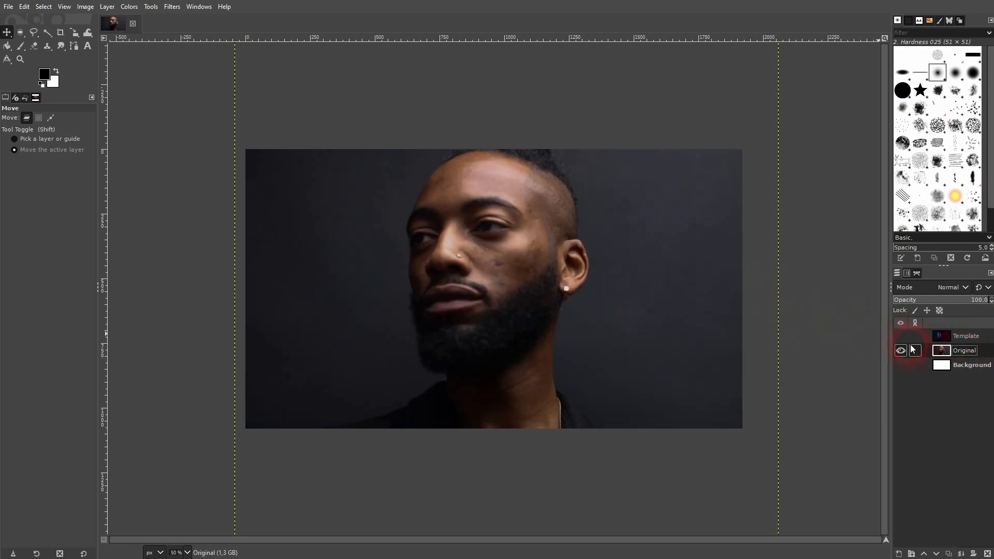
{"action": "left_click", "coordinate": [901, 350]}
{"action": "left_click", "coordinate": [901, 350]}
{"action": "left_click", "coordinate": [964, 354]}
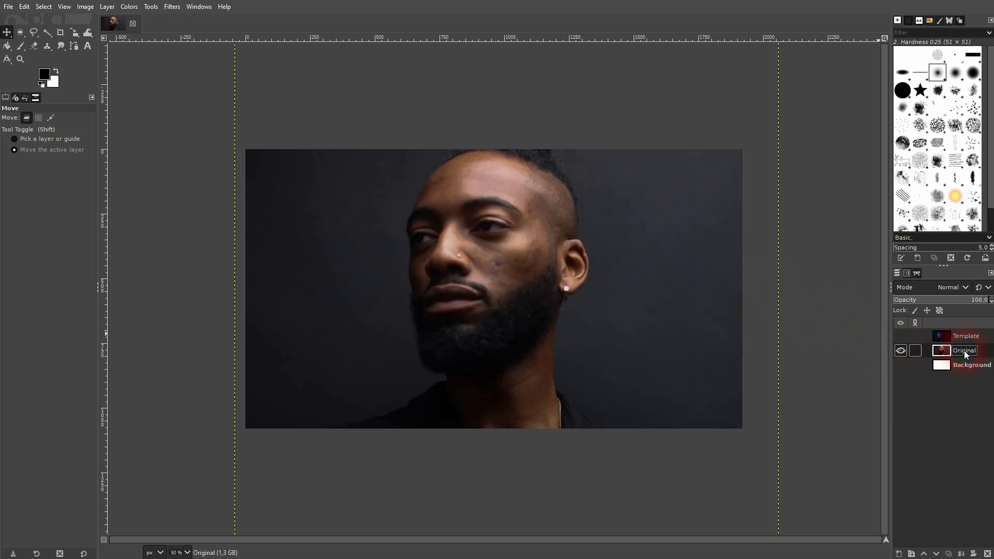
{"action": "left_click", "coordinate": [900, 336]}
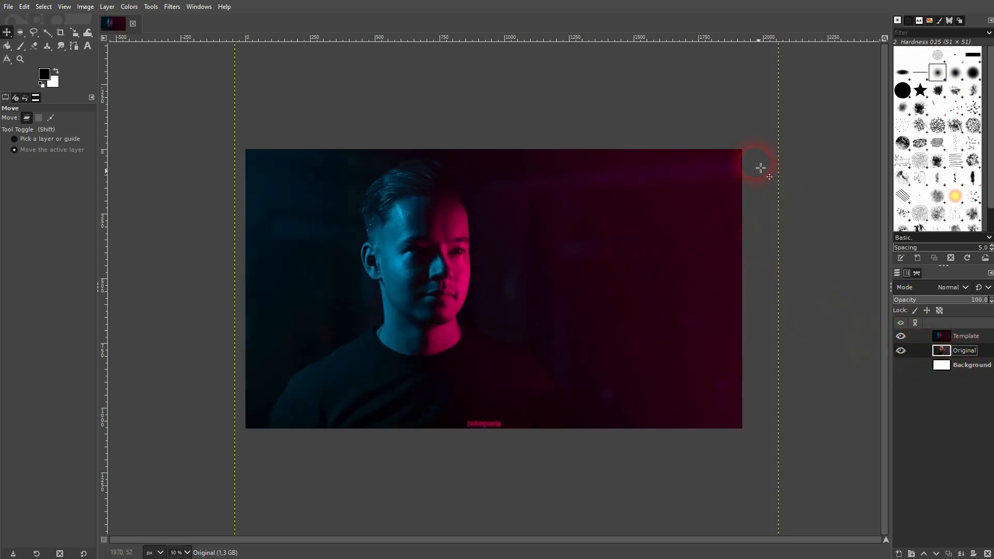
Step: Add a transparency-filled 1920 × 1080 px layer named blue above the Template layer
{"action": "left_click", "coordinate": [911, 336]}
{"action": "left_click", "coordinate": [900, 553]}
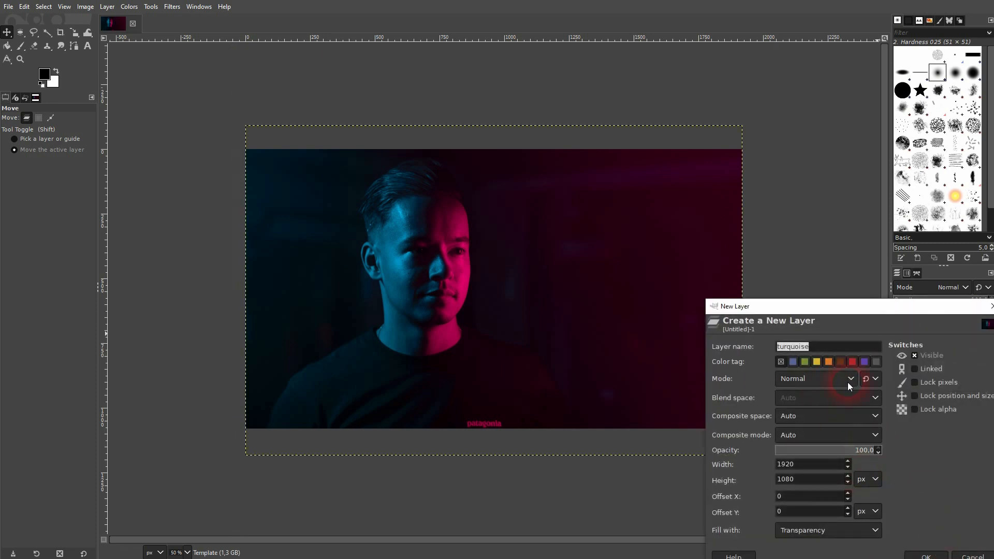
{"action": "type", "text": "blue"}
{"action": "left_click", "coordinate": [848, 531]}
{"action": "left_click", "coordinate": [828, 504]}
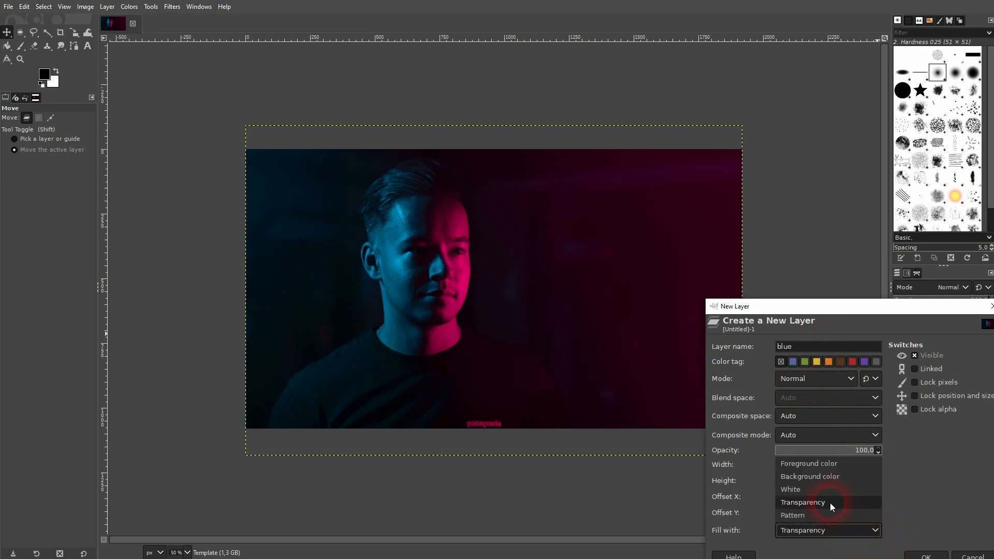
{"action": "left_click_drag", "start_coordinate": [856, 310], "coordinate": [770, 210]}
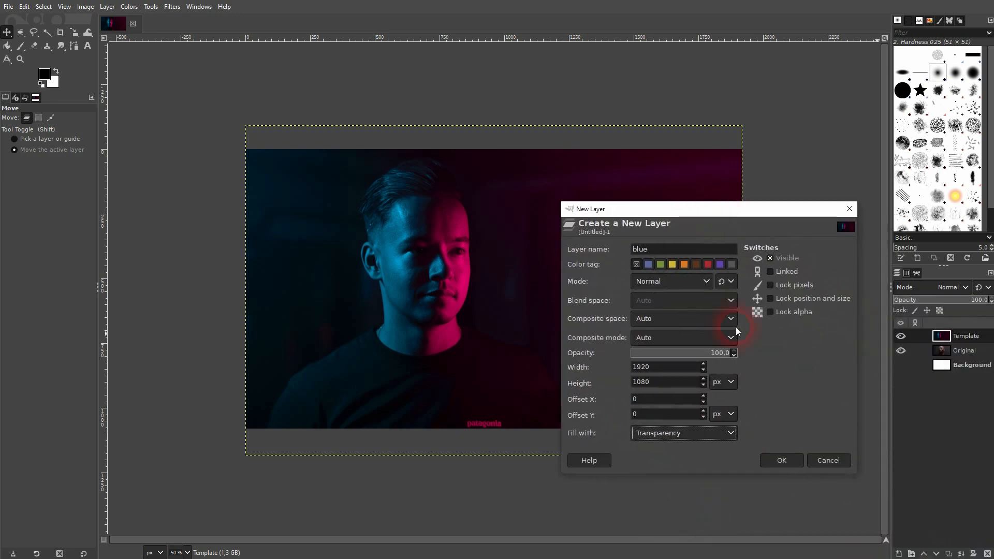
{"action": "left_click", "coordinate": [771, 460]}
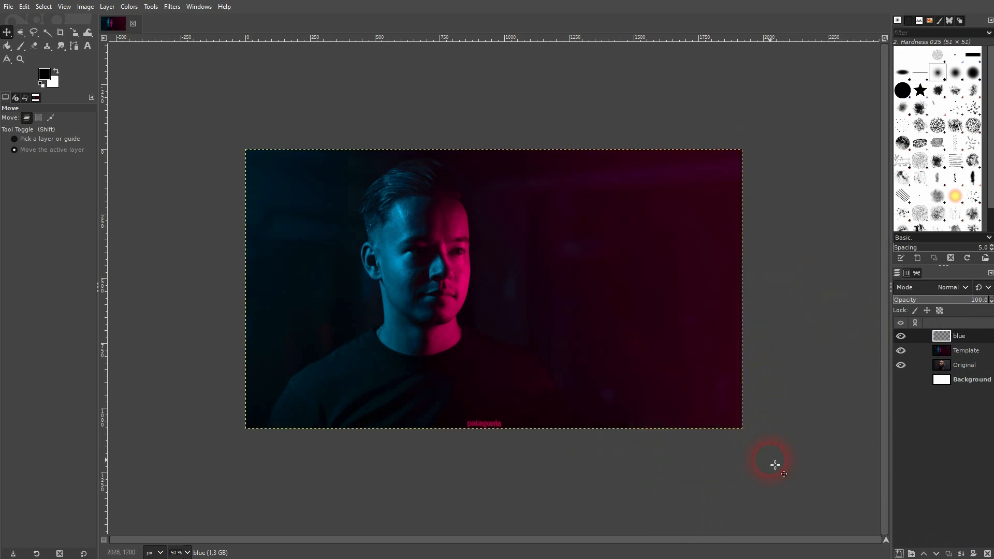
Step: Add another transparency-filled 1920 × 1080 px layer named magenta above the blue layer
{"action": "left_click", "coordinate": [899, 554]}
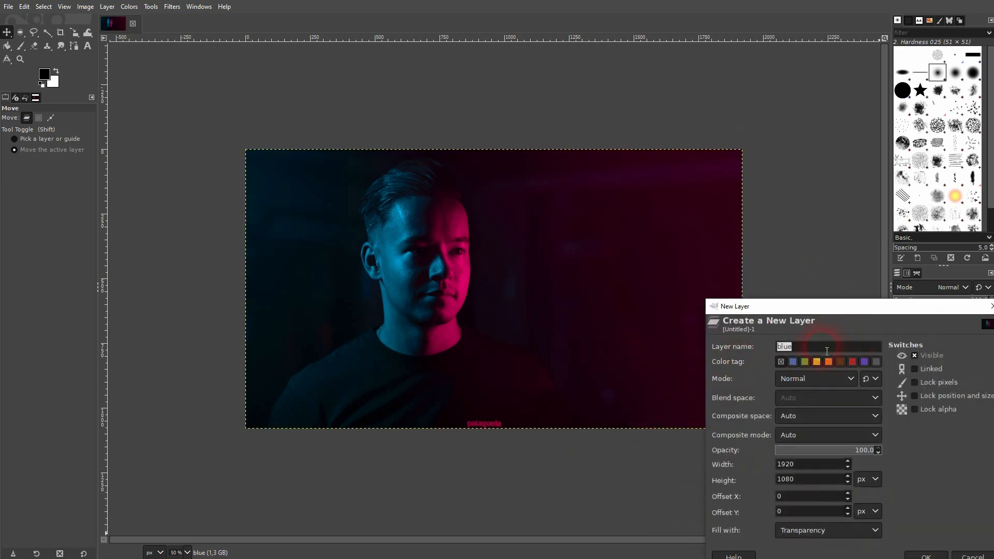
{"action": "type", "text": "magenta"}
{"action": "left_click_drag", "start_coordinate": [878, 339], "coordinate": [797, 283]}
{"action": "left_click", "coordinate": [774, 479]}
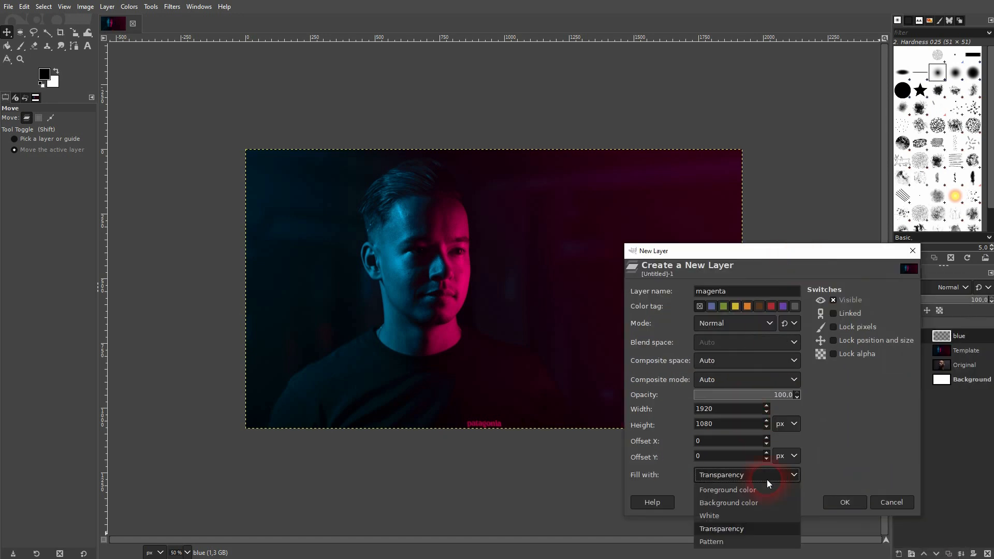
{"action": "left_click", "coordinate": [747, 531]}
{"action": "left_click", "coordinate": [834, 502]}
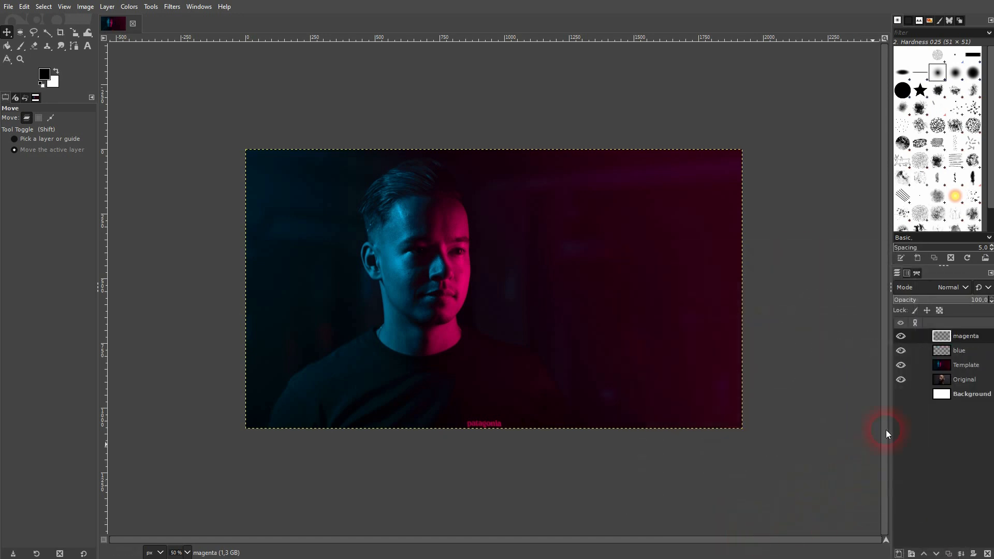
Step: Set the foreground color to light blue 00d4ff and bucket-fill the blue layer with it
{"action": "left_click", "coordinate": [964, 351]}
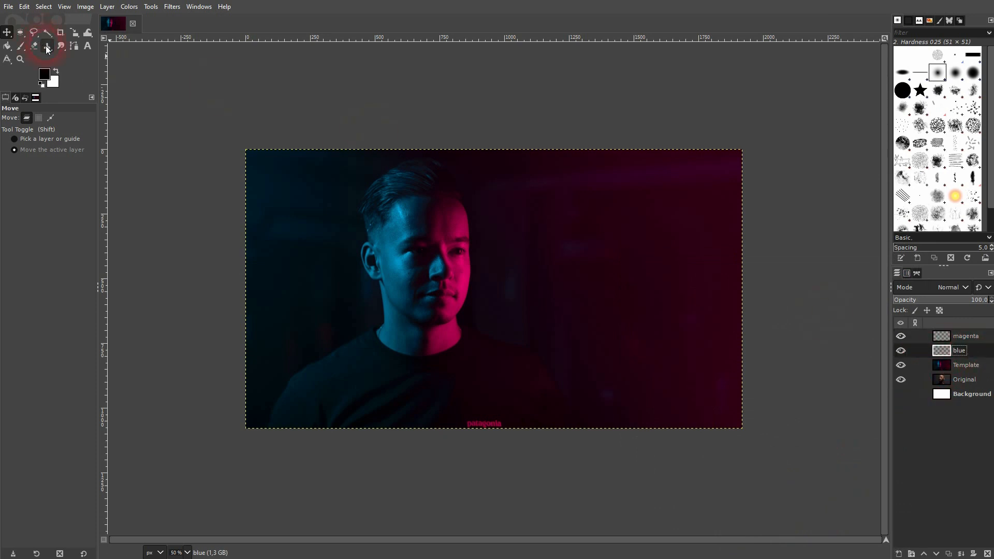
{"action": "left_click", "coordinate": [7, 46]}
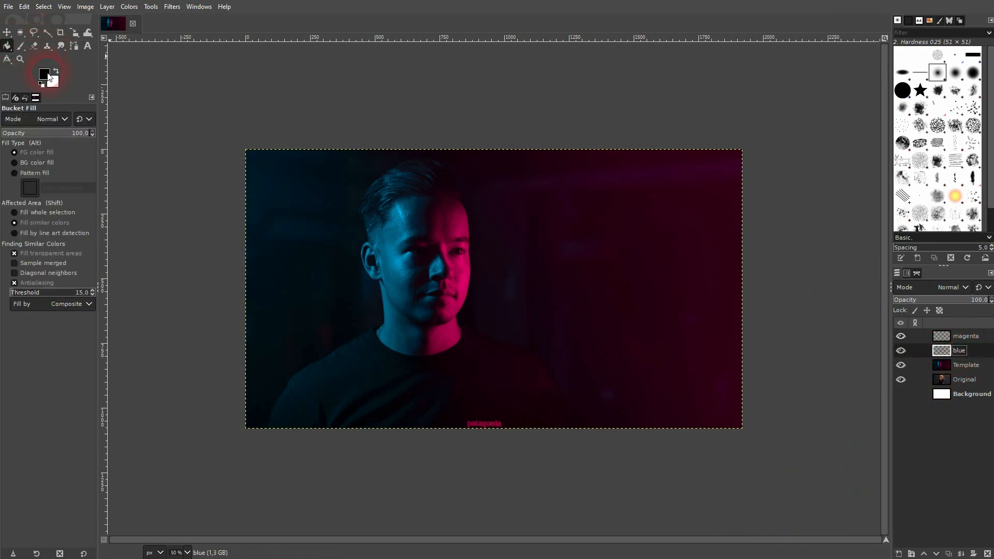
{"action": "left_click", "coordinate": [44, 74]}
{"action": "left_click", "coordinate": [193, 141]}
{"action": "left_click_drag", "start_coordinate": [212, 141], "coordinate": [215, 154]}
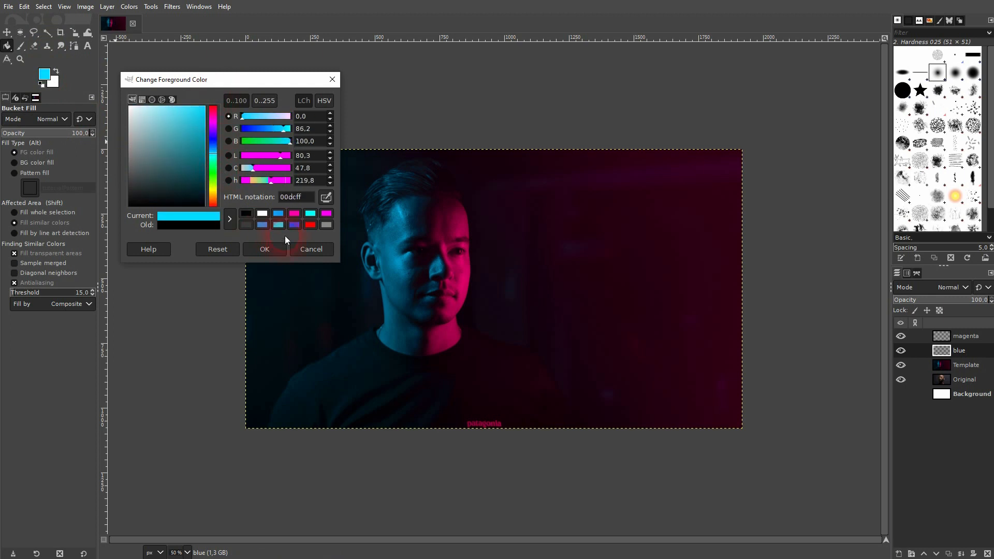
{"action": "mouse_move", "coordinate": [214, 156]}
{"action": "left_mouse_down"}
{"action": "mouse_move", "coordinate": [216, 134]}
{"action": "mouse_move", "coordinate": [220, 153]}
{"action": "left_mouse_up"}
{"action": "left_click", "coordinate": [265, 249]}
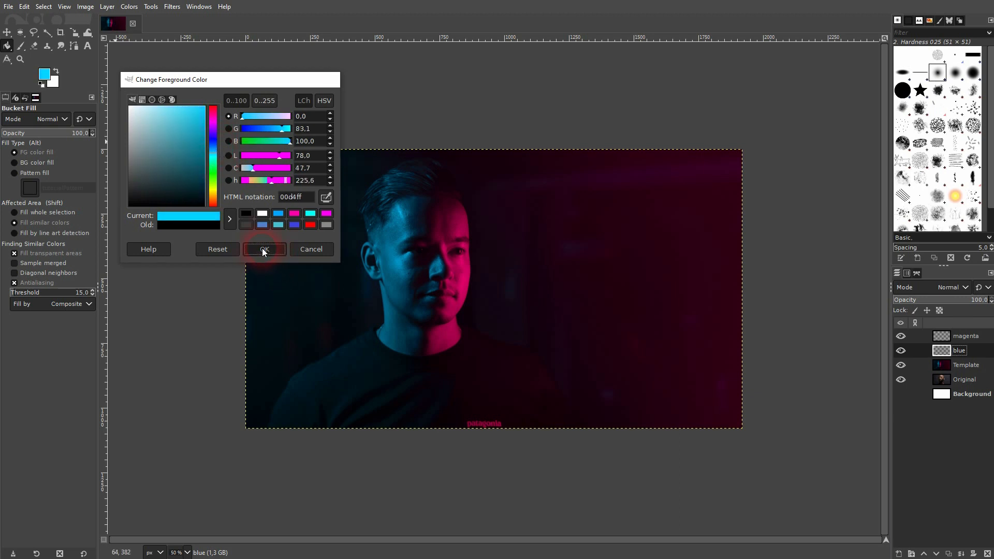
{"action": "left_click", "coordinate": [534, 282]}
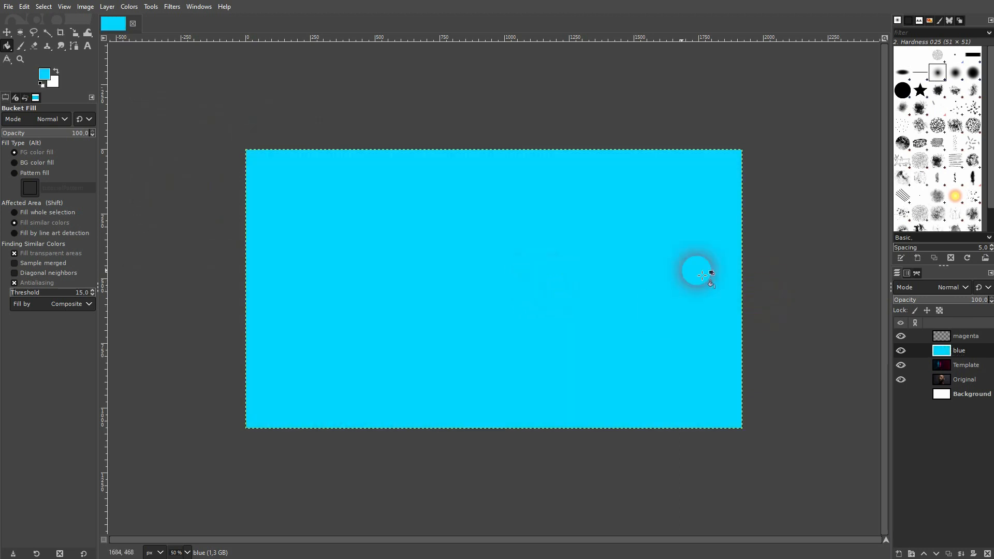
Step: Set the foreground color to magenta f300ff and bucket-fill the magenta layer with it
{"action": "left_click", "coordinate": [964, 333]}
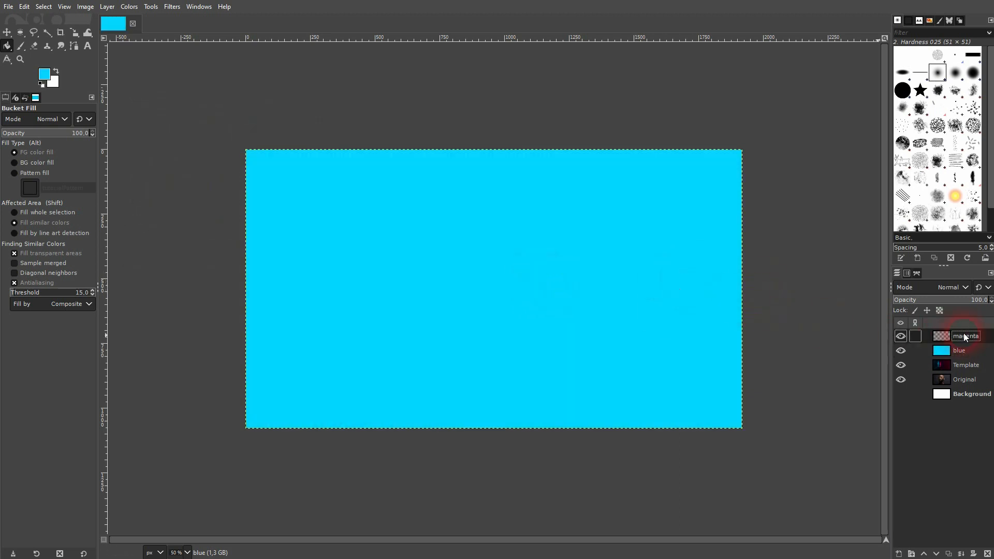
{"action": "left_click", "coordinate": [46, 77]}
{"action": "left_click_drag", "start_coordinate": [214, 149], "coordinate": [211, 123]}
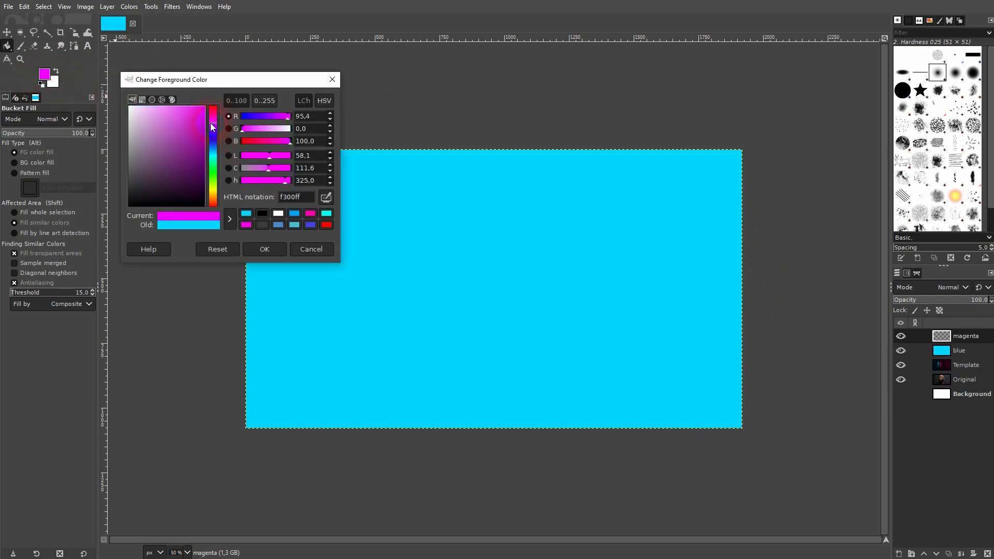
{"action": "left_click", "coordinate": [263, 249]}
{"action": "left_click", "coordinate": [388, 283]}
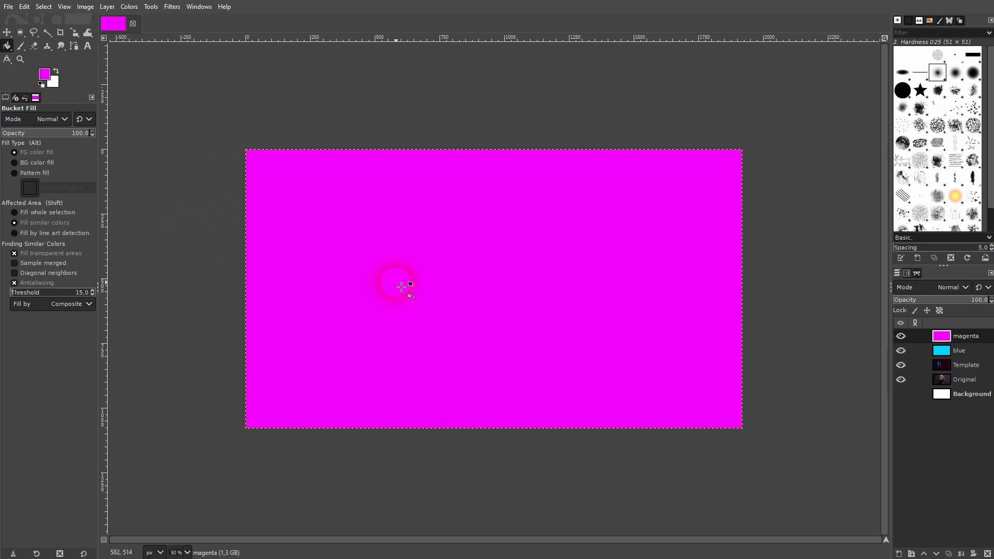
Step: Hide the magenta, blue and Template layers, and move the Template layer below the Original layer
{"action": "left_click", "coordinate": [901, 336]}
{"action": "left_click", "coordinate": [901, 351]}
{"action": "left_click", "coordinate": [900, 365]}
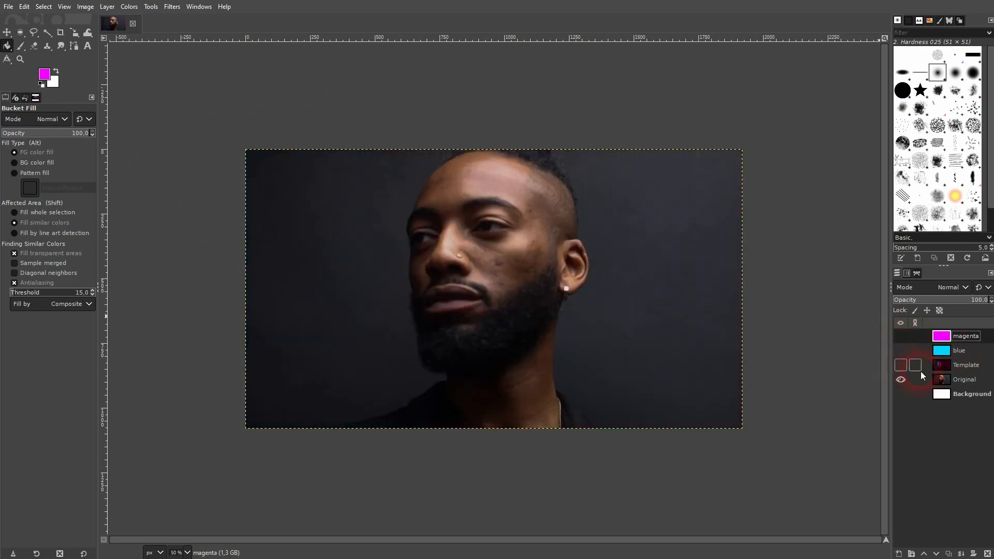
{"action": "mouse_move", "coordinate": [961, 380]}
{"action": "left_mouse_down"}
{"action": "mouse_move", "coordinate": [958, 362]}
{"action": "mouse_move", "coordinate": [961, 380]}
{"action": "left_mouse_up"}
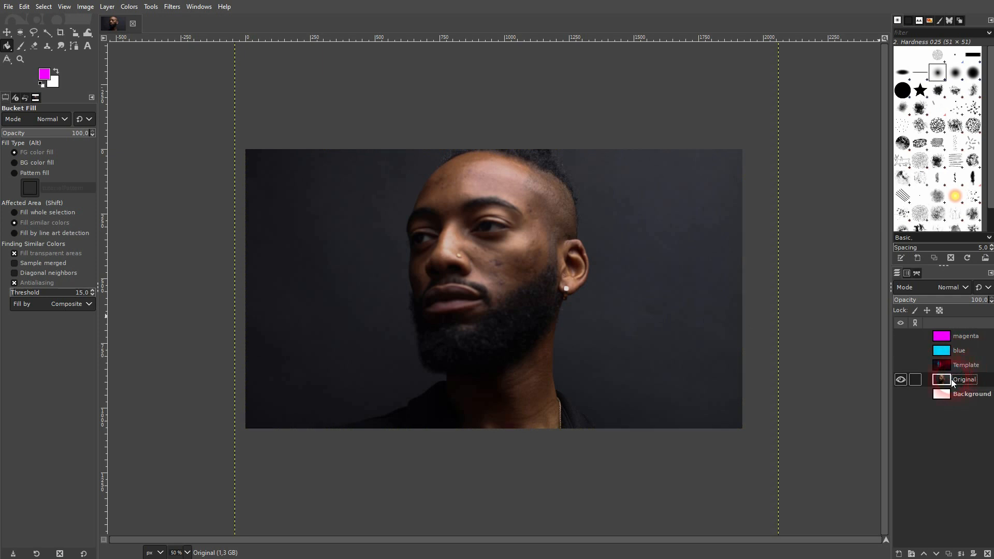
{"action": "left_click", "coordinate": [954, 365]}
{"action": "left_click", "coordinate": [946, 539]}
{"action": "left_click", "coordinate": [936, 554]}
Step: Show the blue layer and blend it over the portrait in Overlay mode at 47 opacity
{"action": "left_click", "coordinate": [922, 350]}
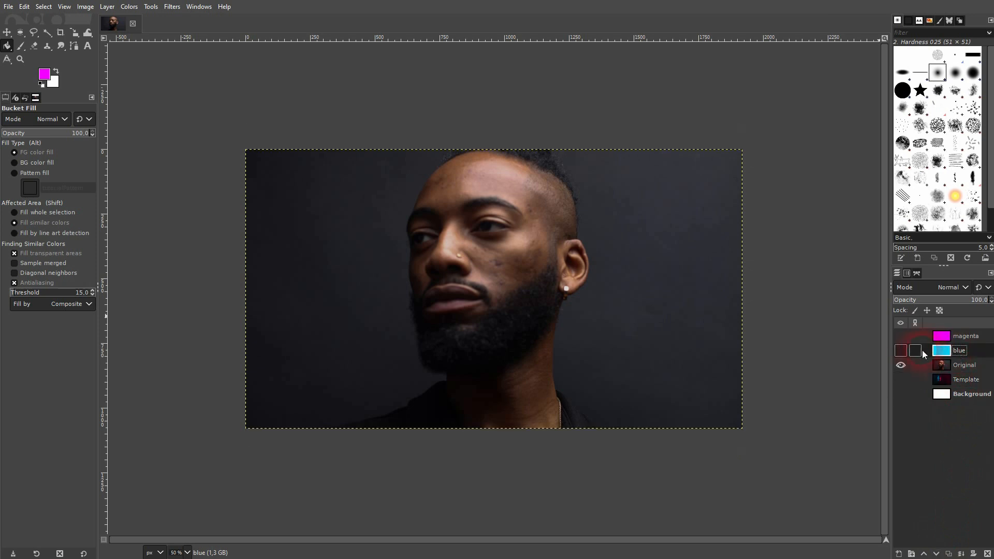
{"action": "left_click", "coordinate": [900, 350]}
{"action": "left_click", "coordinate": [950, 287]}
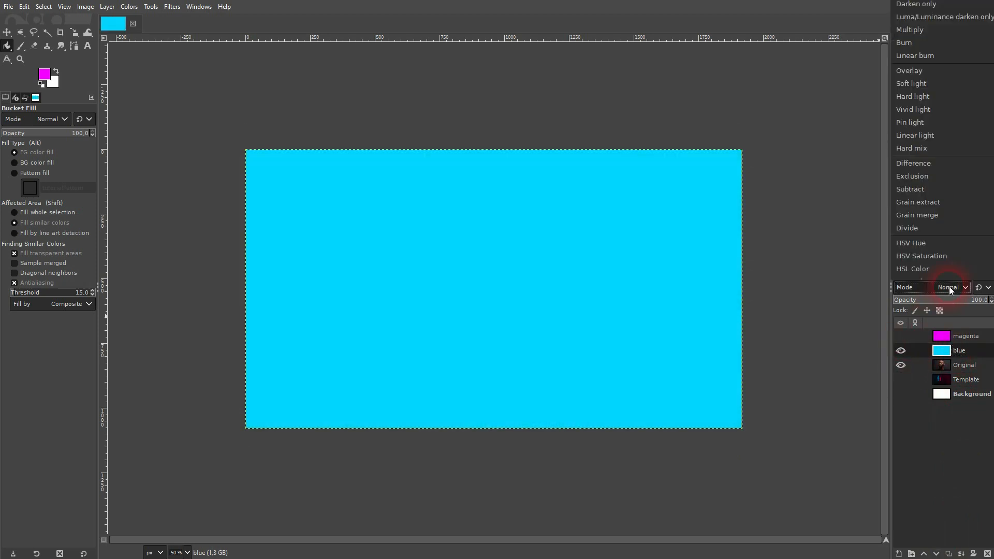
{"action": "left_click", "coordinate": [918, 68]}
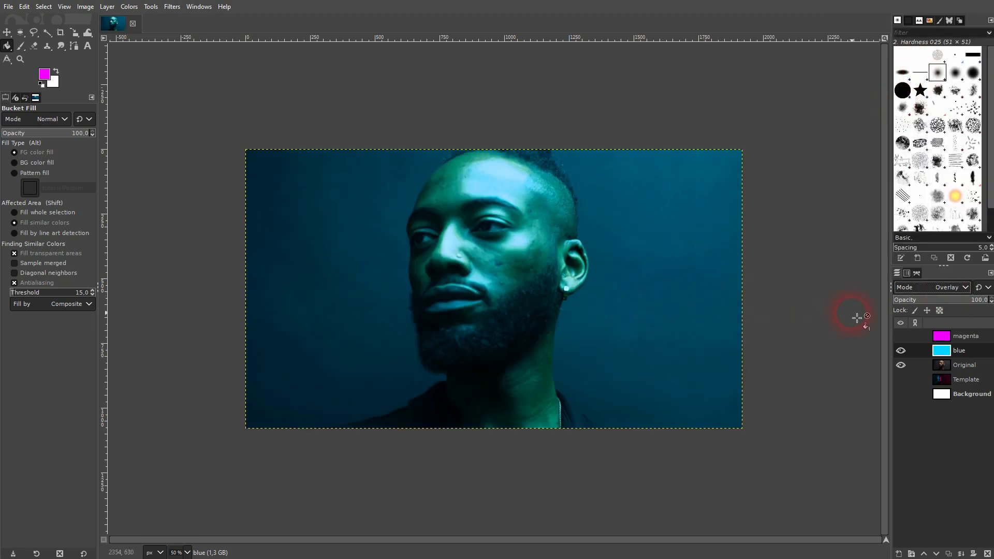
{"action": "mouse_move", "coordinate": [940, 299]}
{"action": "left_mouse_down"}
{"action": "mouse_move", "coordinate": [923, 299]}
{"action": "mouse_move", "coordinate": [942, 300]}
{"action": "left_mouse_up"}
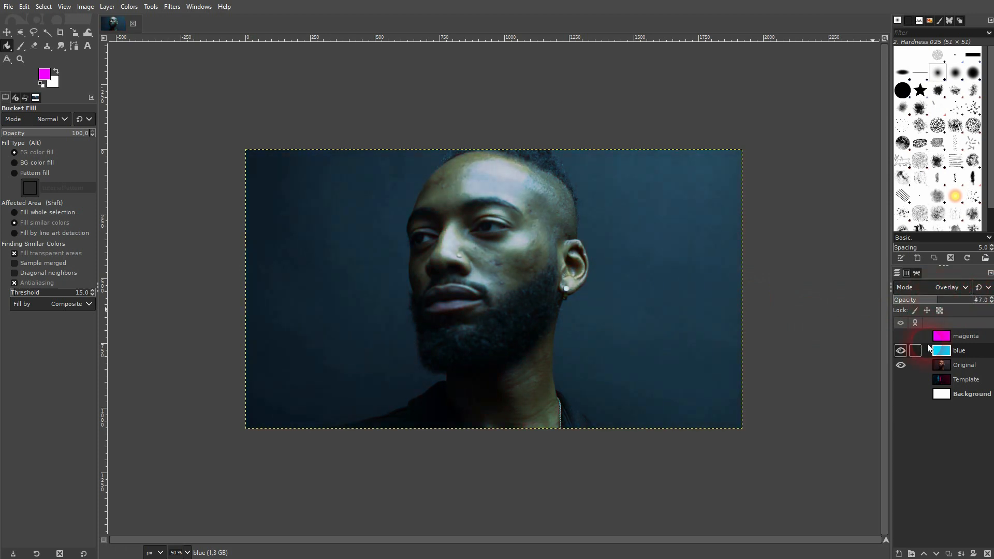
Step: Move the Template layer to the top of the layer stack and briefly show it as a reference
{"action": "left_click", "coordinate": [961, 379]}
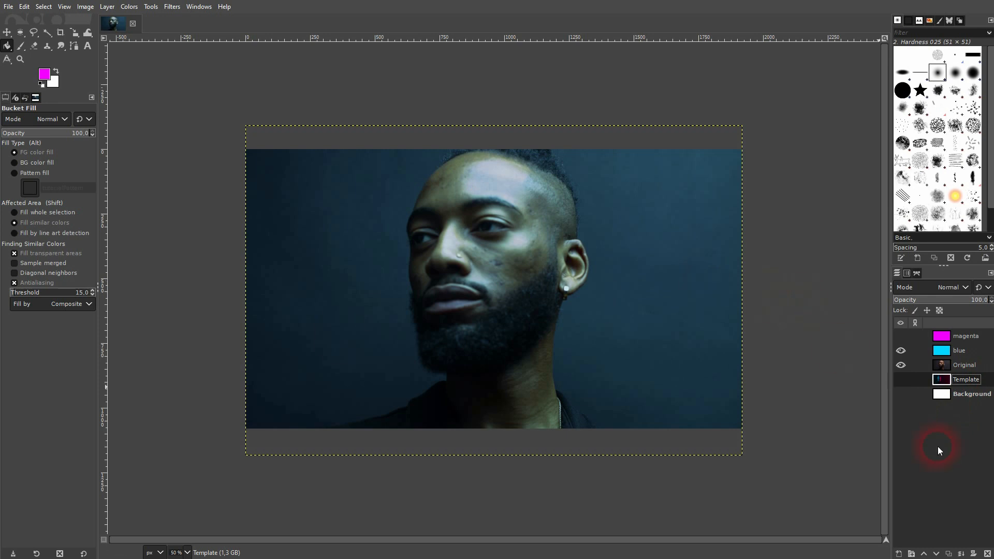
{"action": "left_click", "coordinate": [924, 554]}
{"action": "left_click", "coordinate": [924, 554]}
{"action": "left_click", "coordinate": [924, 553]}
{"action": "left_click", "coordinate": [901, 336]}
{"action": "left_click", "coordinate": [902, 336]}
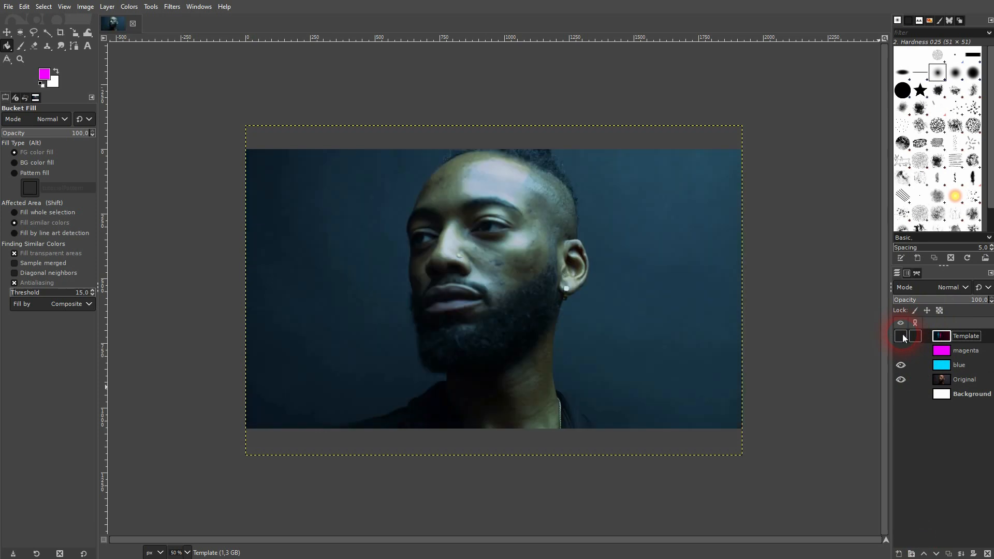
Step: Set the blue layer's opacity to 58.4 and bucket-fill it with the deeper blue 0800ff
{"action": "left_click", "coordinate": [960, 367]}
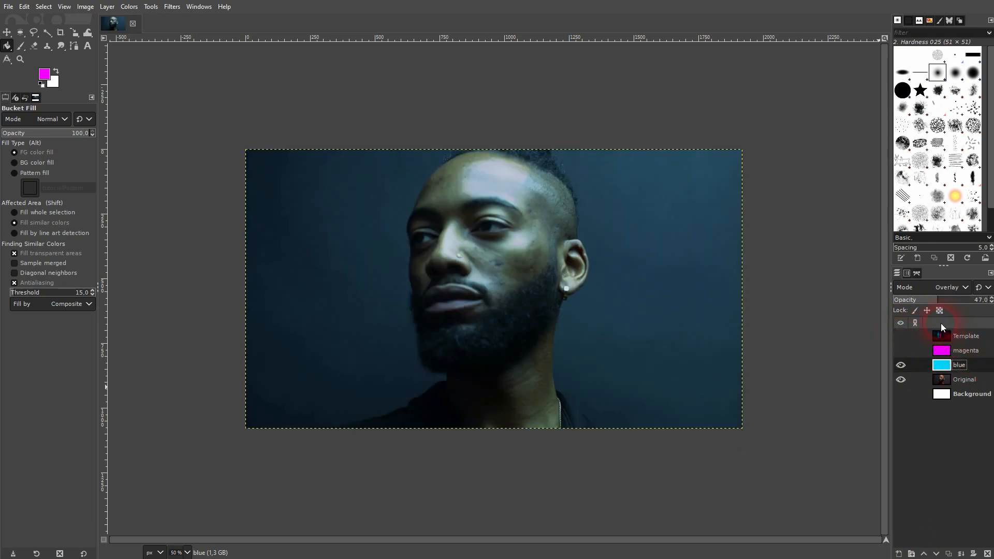
{"action": "left_click_drag", "start_coordinate": [942, 300], "coordinate": [951, 300]}
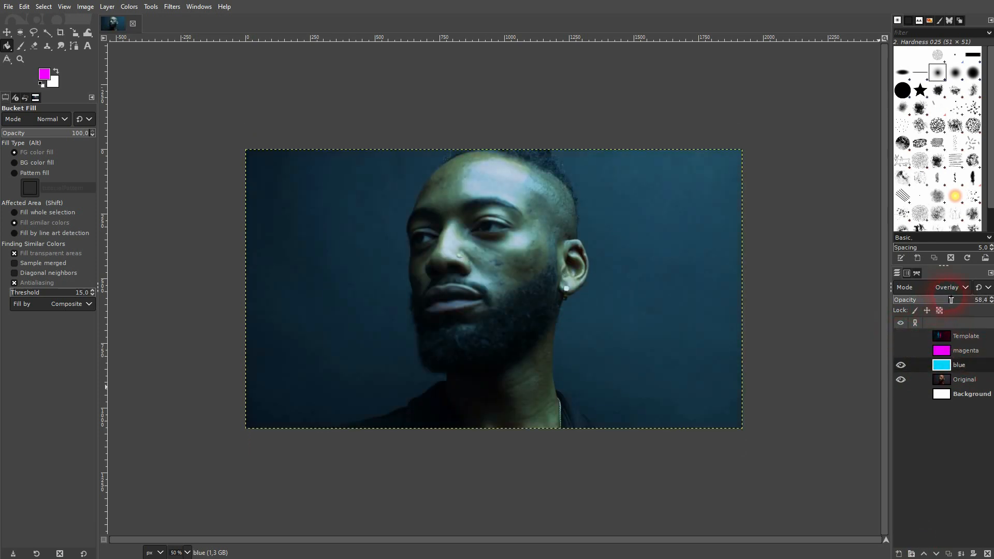
{"action": "left_click", "coordinate": [46, 75]}
{"action": "left_click_drag", "start_coordinate": [216, 129], "coordinate": [215, 138]}
{"action": "left_click", "coordinate": [193, 106]}
{"action": "left_click_drag", "start_coordinate": [194, 105], "coordinate": [222, 94]}
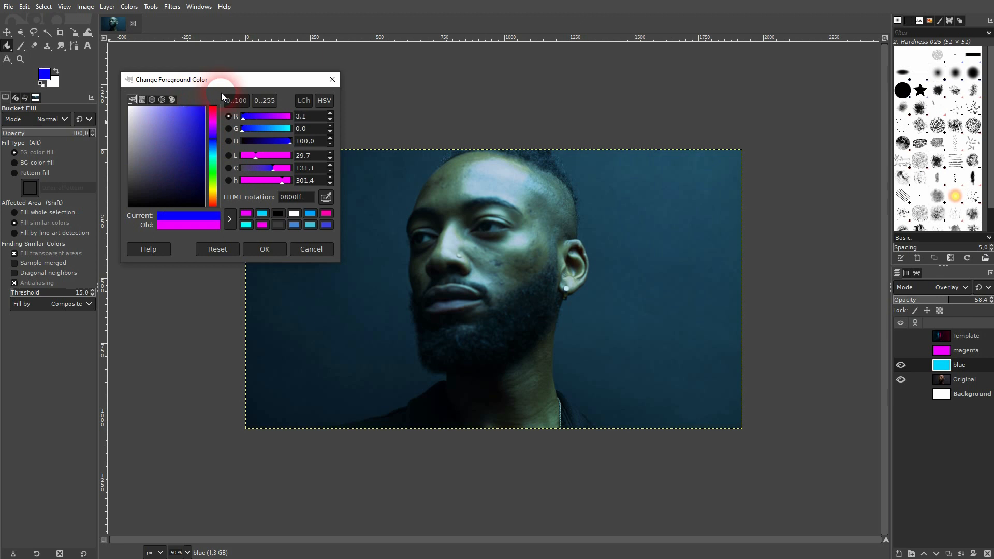
{"action": "left_click", "coordinate": [264, 249]}
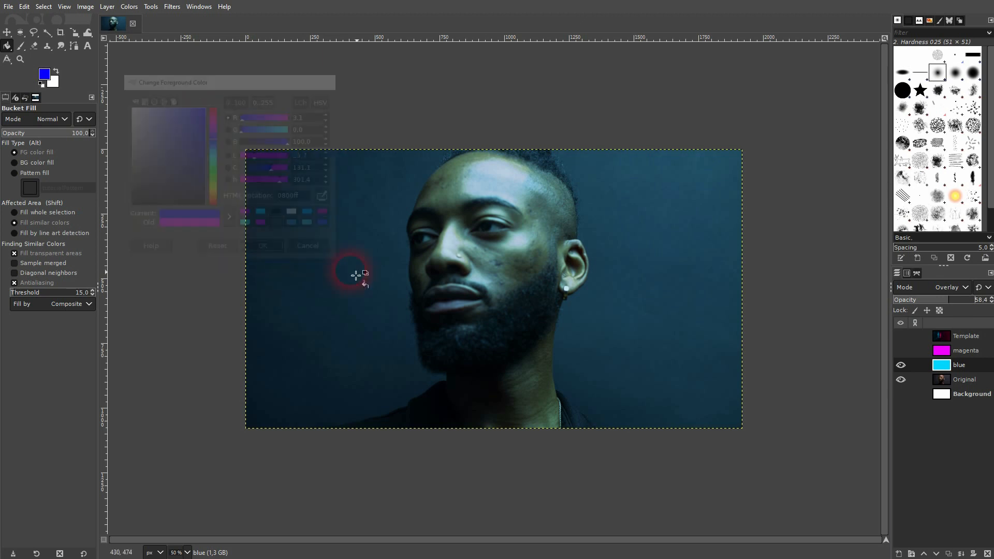
{"action": "left_click", "coordinate": [609, 302]}
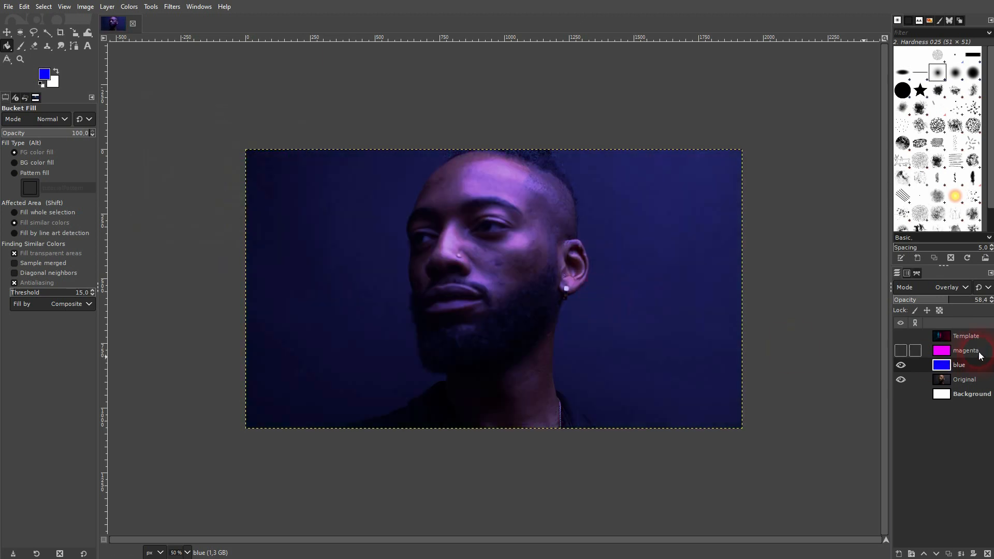
Step: Briefly show the Template layer for comparison and set the blue layer's opacity to 40.5
{"action": "left_click", "coordinate": [898, 337]}
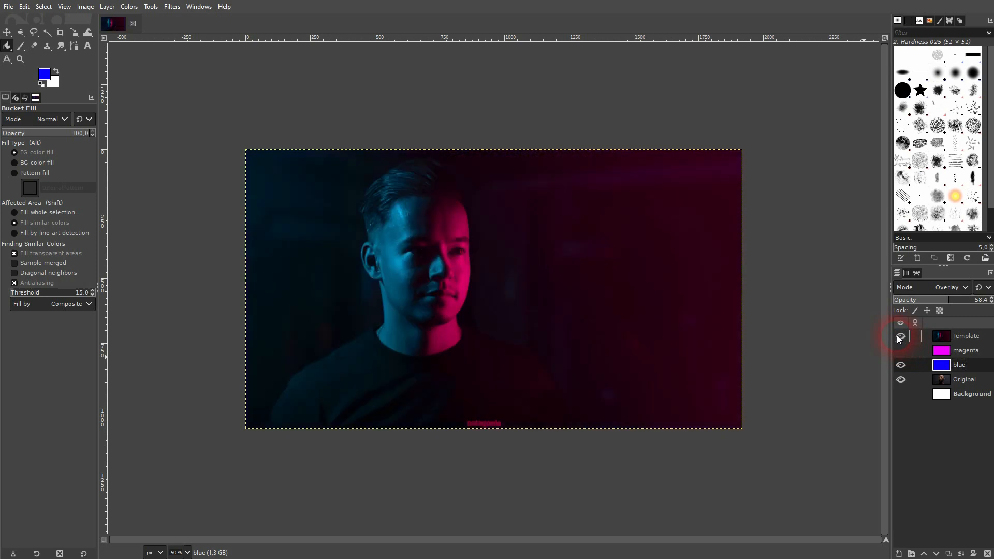
{"action": "left_click", "coordinate": [898, 337]}
{"action": "left_click_drag", "start_coordinate": [956, 306], "coordinate": [939, 300]}
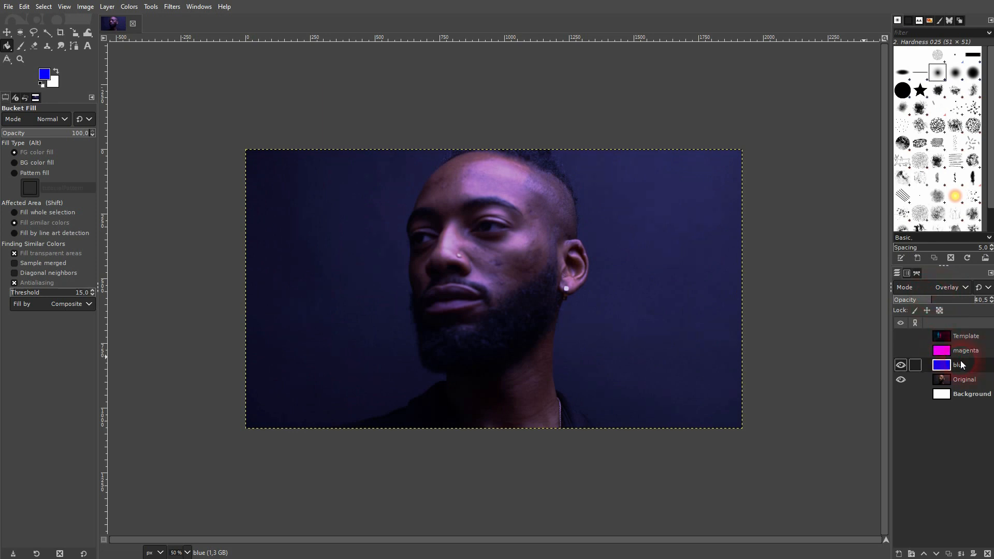
Step: Hide the blue layer and toggle the Original layer's visibility off and back on
{"action": "left_click", "coordinate": [901, 365]}
{"action": "left_click", "coordinate": [901, 380]}
{"action": "left_click", "coordinate": [901, 380]}
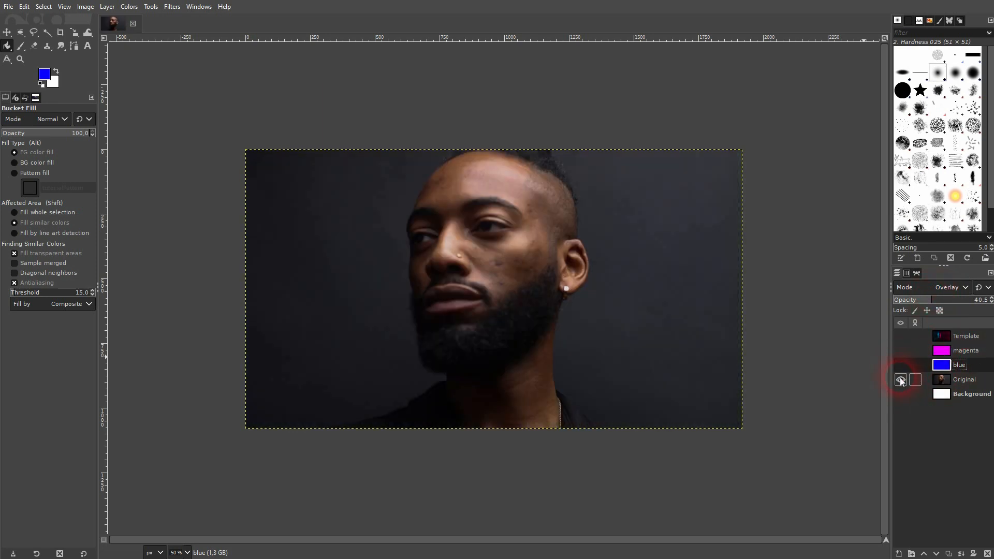
Step: Create a new layer from the visible blend of the blue and Original layers, and hide those two source layers
{"action": "left_click", "coordinate": [901, 366]}
{"action": "right_click", "coordinate": [960, 365]}
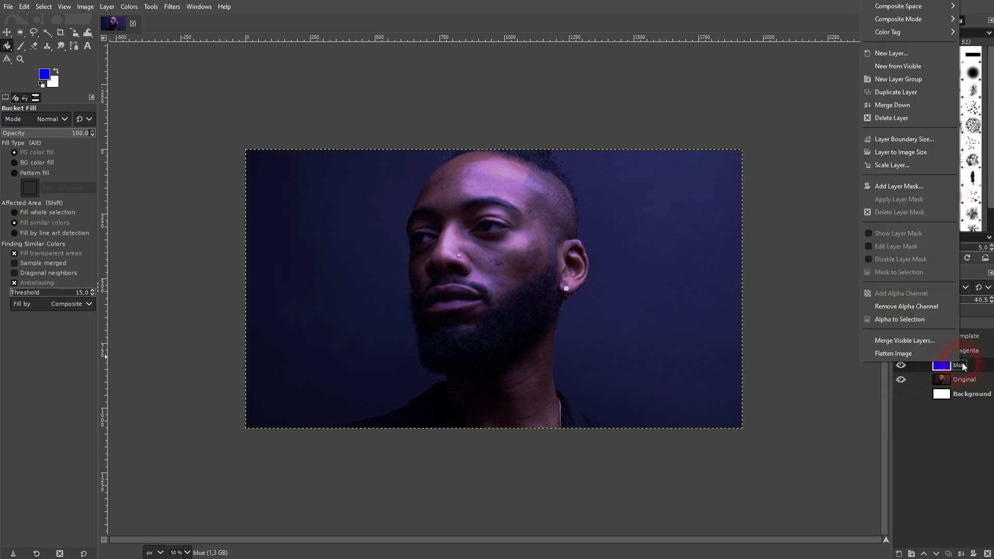
{"action": "left_click", "coordinate": [890, 67]}
{"action": "left_click", "coordinate": [901, 380]}
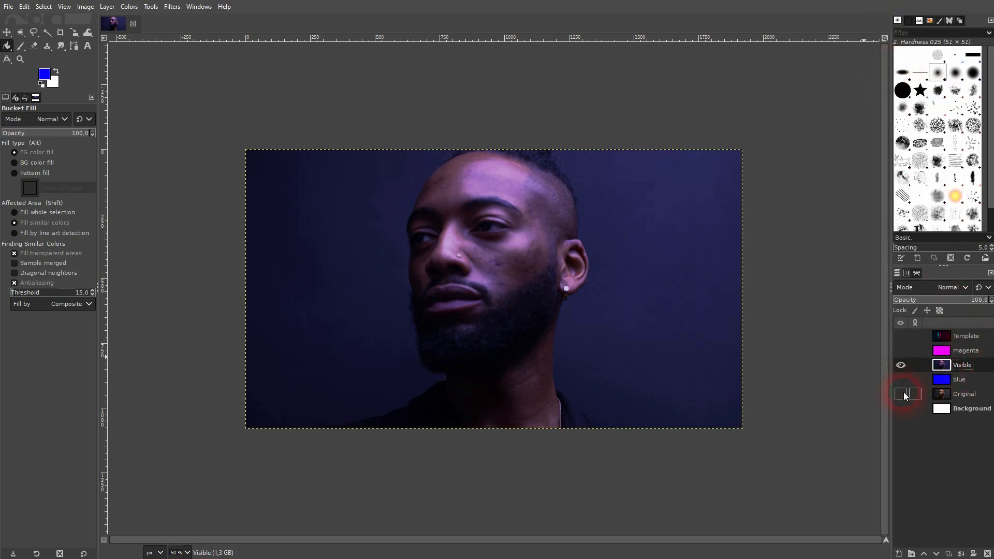
{"action": "left_click", "coordinate": [900, 365]}
{"action": "left_click", "coordinate": [900, 365]}
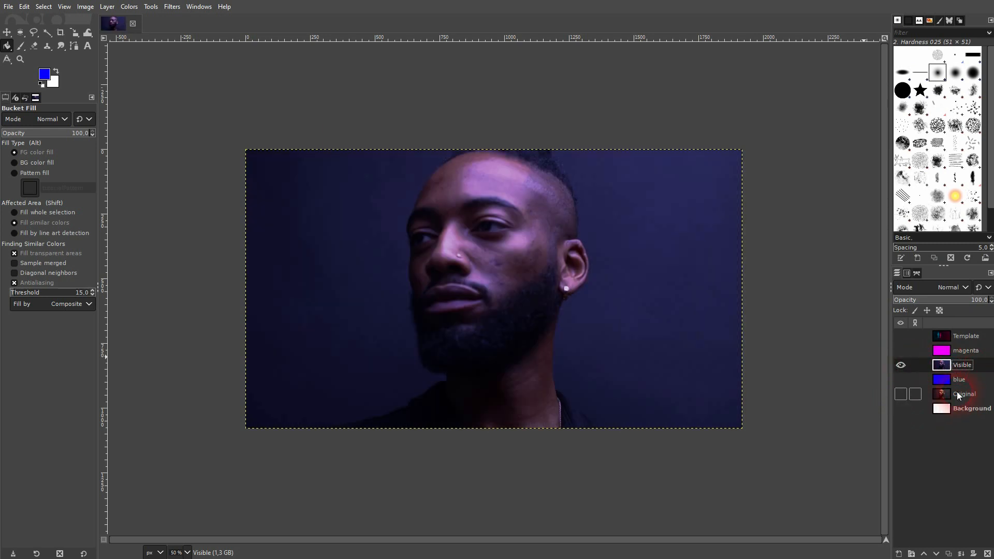
Step: Hide the blue-tinted Visible layer, show the Original layer, and move Visible to the top of the layer stack
{"action": "left_click", "coordinate": [901, 365]}
{"action": "left_click", "coordinate": [900, 395]}
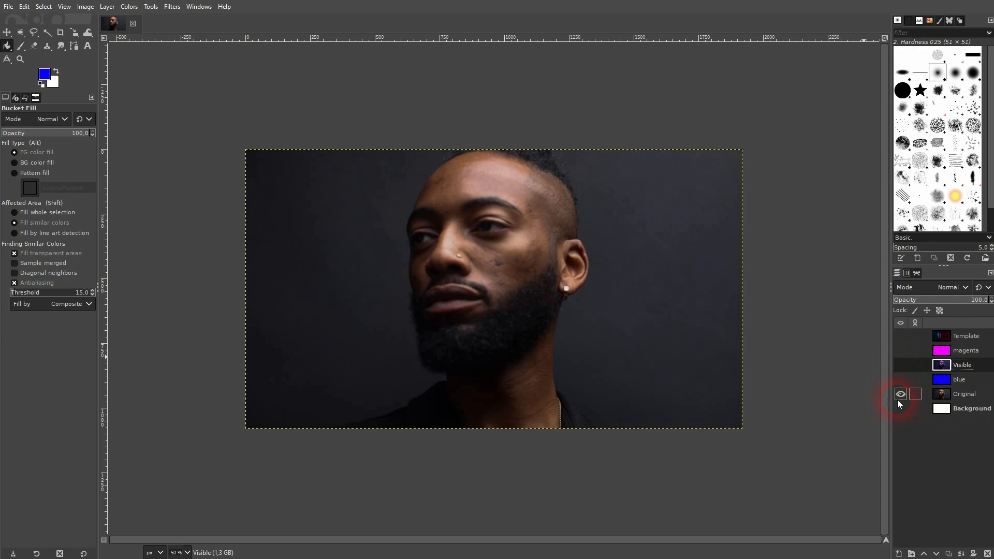
{"action": "left_click", "coordinate": [924, 554]}
{"action": "left_click", "coordinate": [924, 553]}
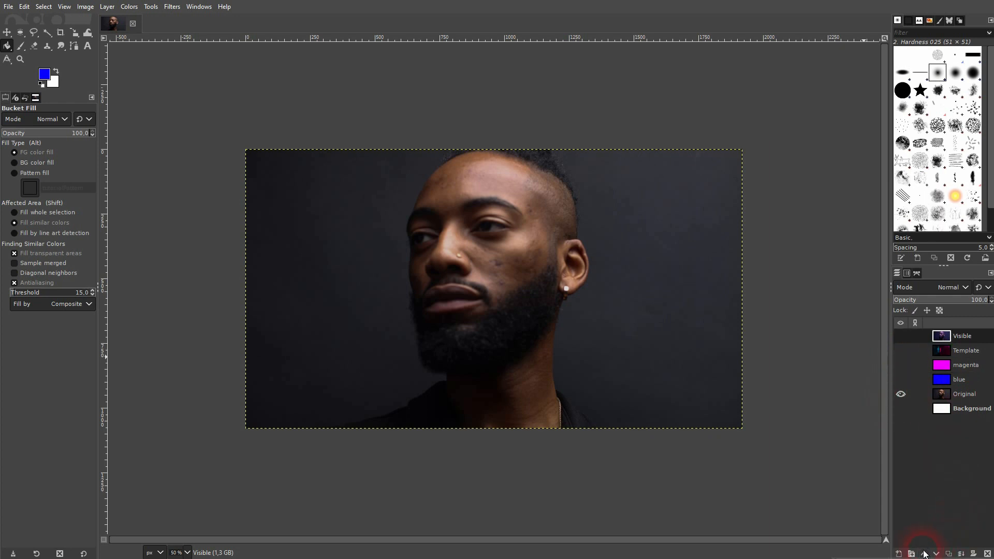
Step: Move the Original layer above the blue layer, and show the magenta layer with its blend mode set to Overlay
{"action": "left_click", "coordinate": [965, 393]}
{"action": "left_click", "coordinate": [966, 393]}
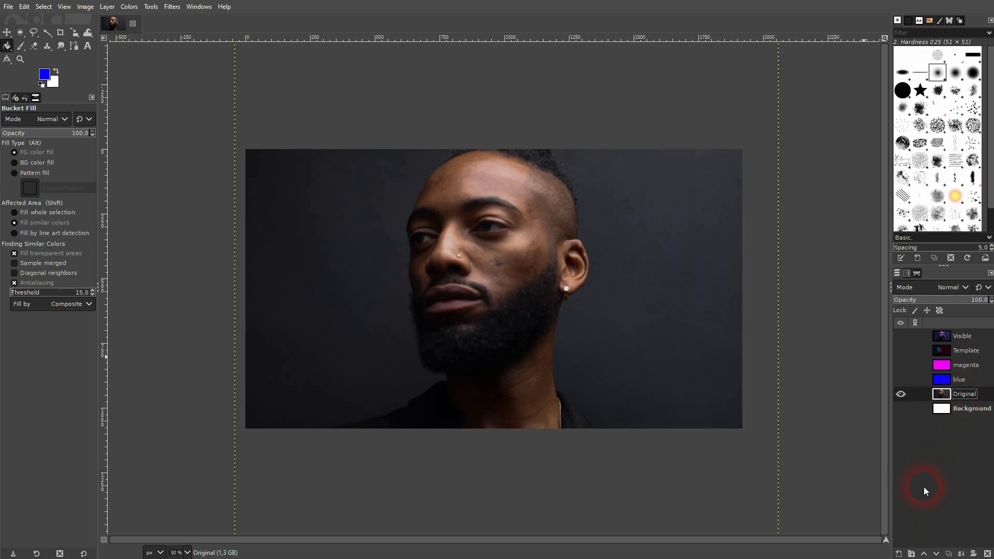
{"action": "left_click", "coordinate": [925, 553]}
{"action": "left_click", "coordinate": [899, 364]}
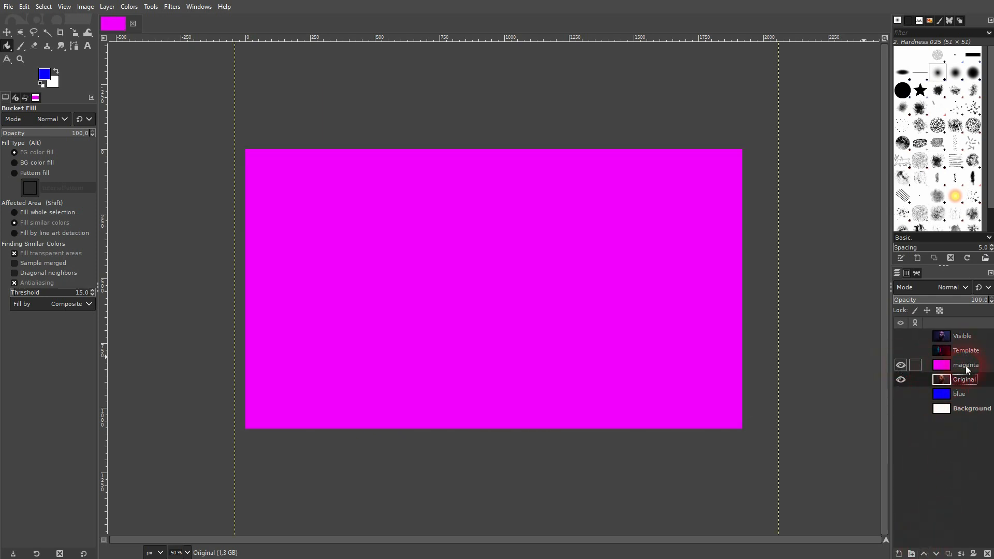
{"action": "left_click", "coordinate": [965, 366]}
{"action": "left_click", "coordinate": [973, 365]}
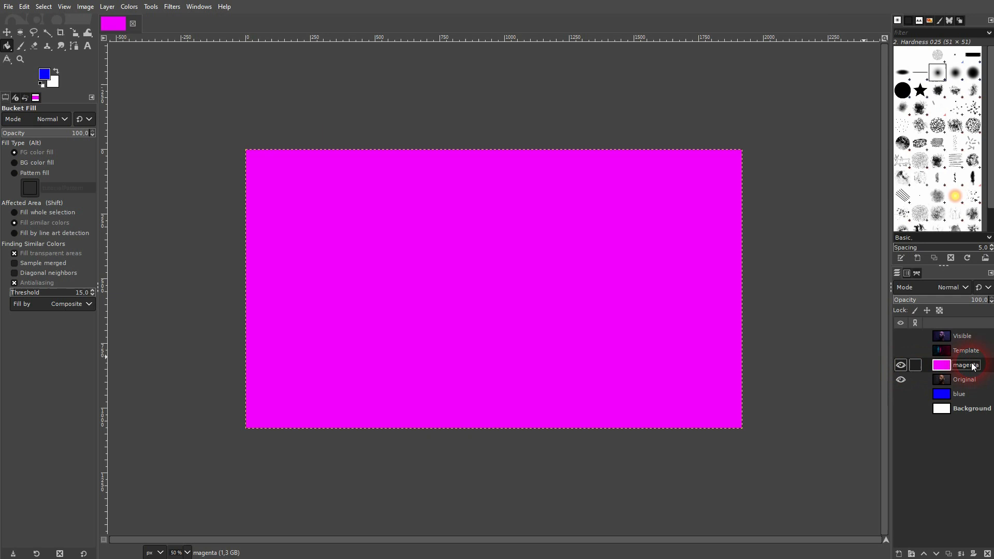
{"action": "left_click", "coordinate": [951, 289]}
{"action": "left_click", "coordinate": [909, 71]}
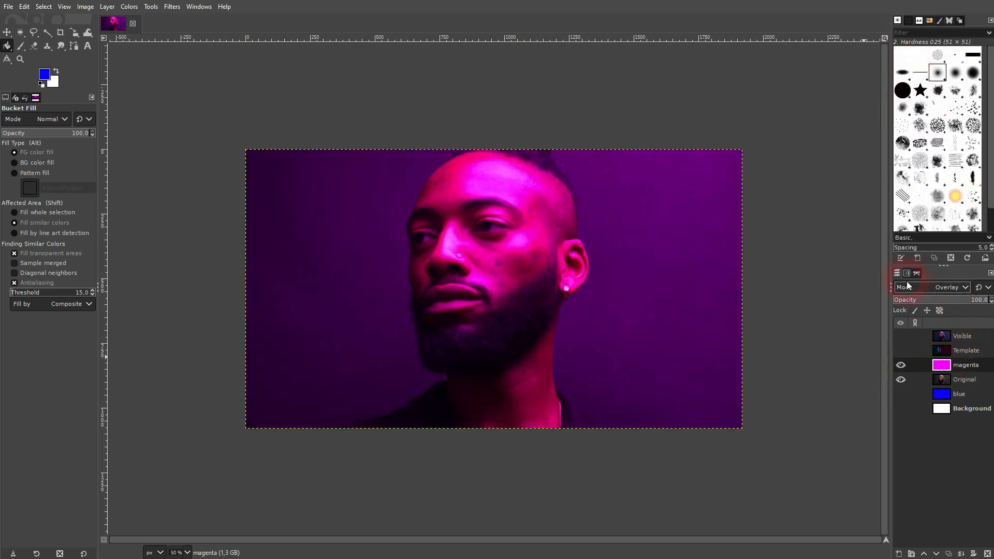
Step: Set the magenta layer's opacity to 53.5, briefly showing the Template layer for comparison
{"action": "left_click", "coordinate": [900, 351]}
{"action": "left_click", "coordinate": [900, 351]}
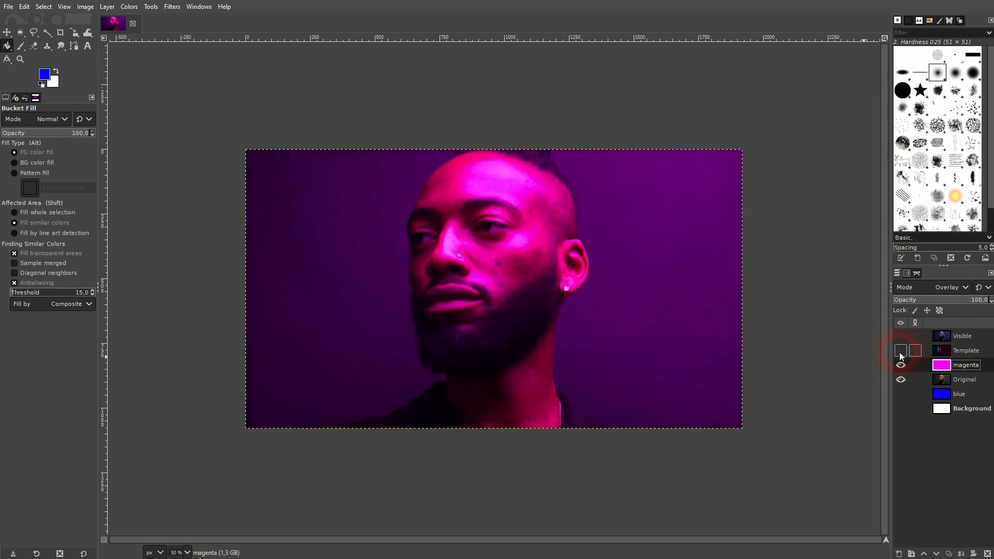
{"action": "left_click_drag", "start_coordinate": [967, 303], "coordinate": [927, 300]}
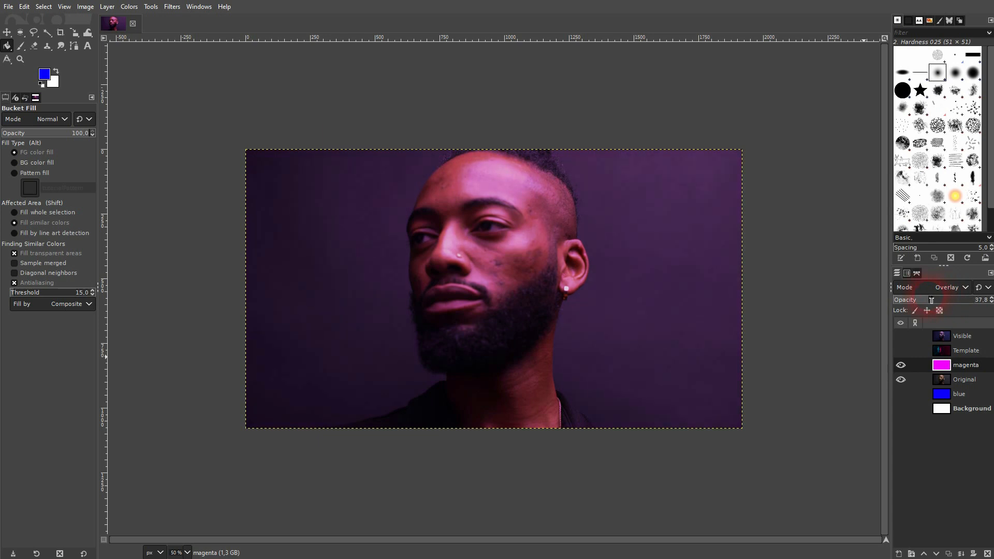
{"action": "left_click", "coordinate": [899, 351]}
{"action": "left_click", "coordinate": [899, 351]}
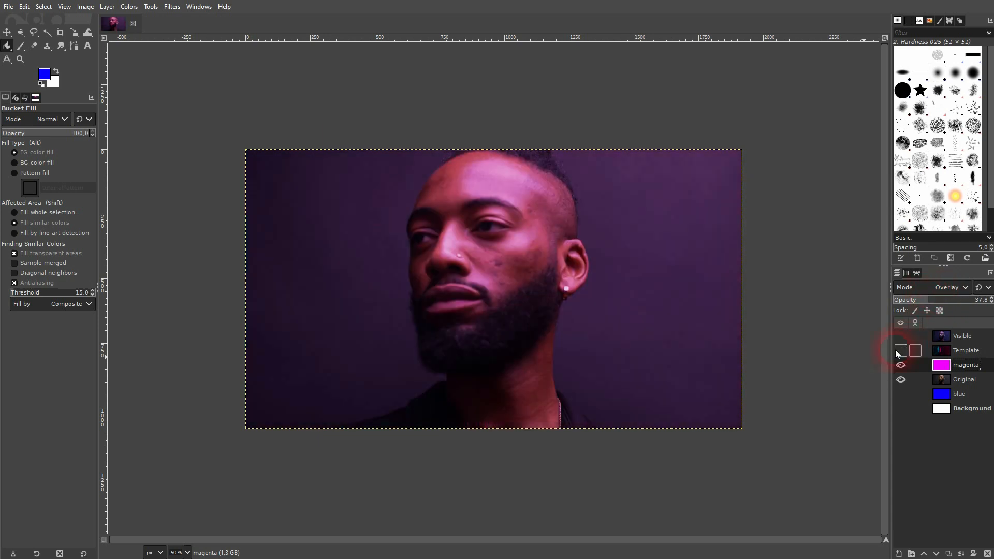
{"action": "left_click_drag", "start_coordinate": [935, 300], "coordinate": [945, 299]}
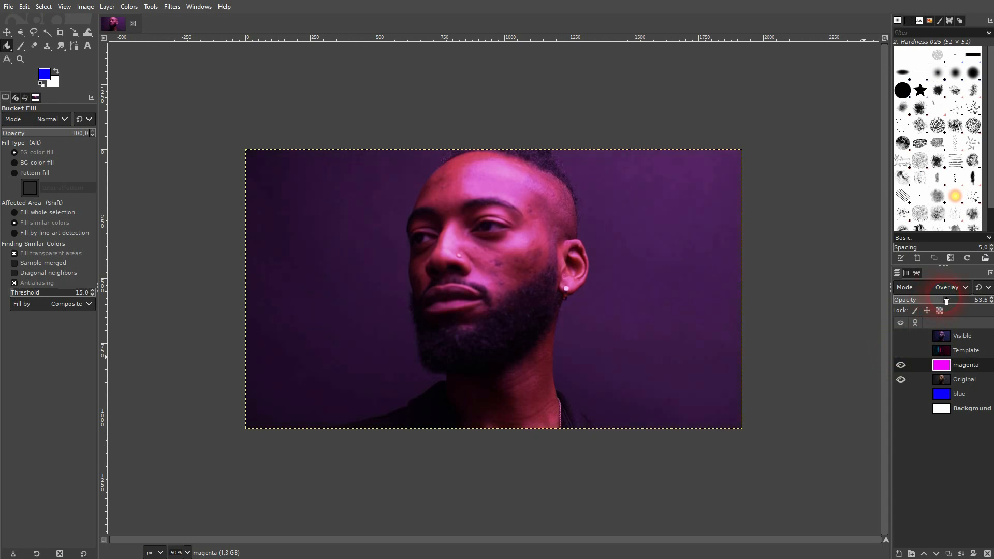
Step: Create a new layer from the visible blend of magenta and Original, and hide those two source layers
{"action": "left_click", "coordinate": [901, 366]}
{"action": "left_click", "coordinate": [901, 380]}
{"action": "left_click", "coordinate": [902, 380]}
{"action": "left_click", "coordinate": [901, 366]}
{"action": "right_click", "coordinate": [923, 367]}
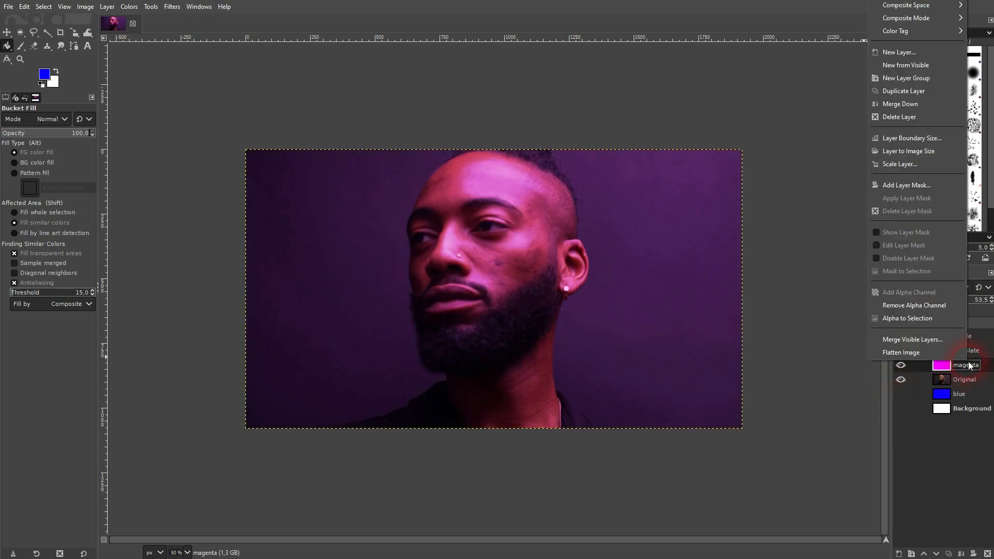
{"action": "left_click", "coordinate": [904, 66]}
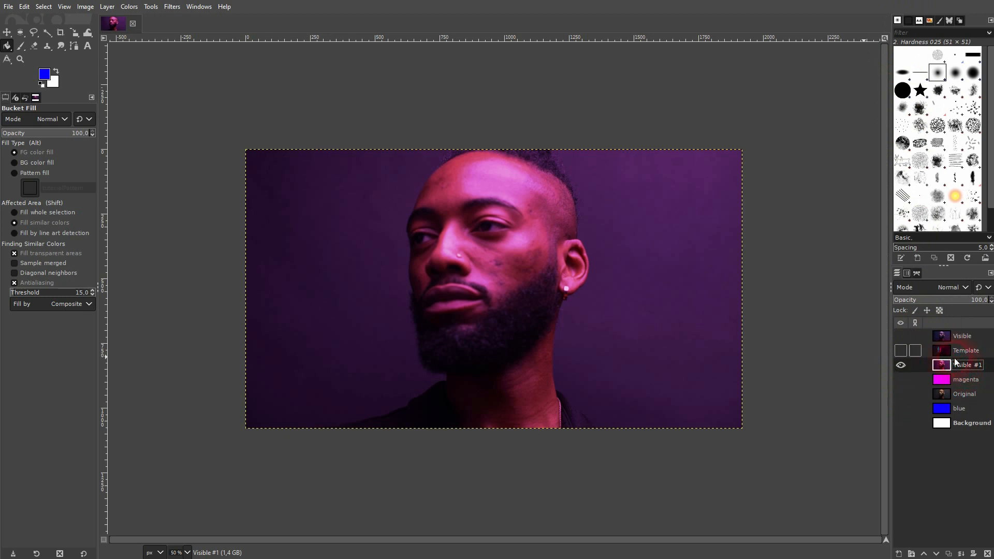
Step: Move the blue-tinted Visible layer below Template, show it, and add a white (full opacity) layer mask to it
{"action": "left_click", "coordinate": [957, 335]}
{"action": "left_click", "coordinate": [936, 553]}
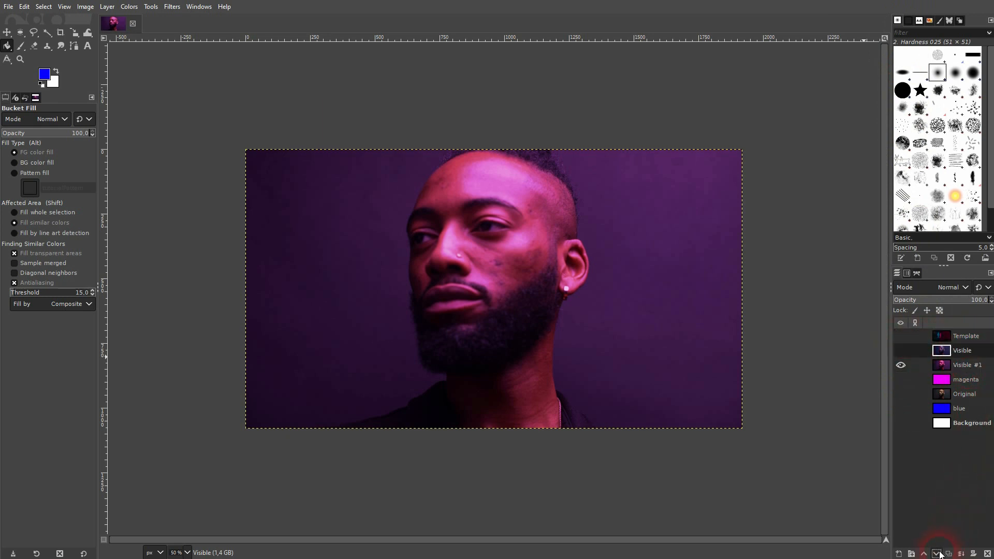
{"action": "left_click", "coordinate": [900, 351]}
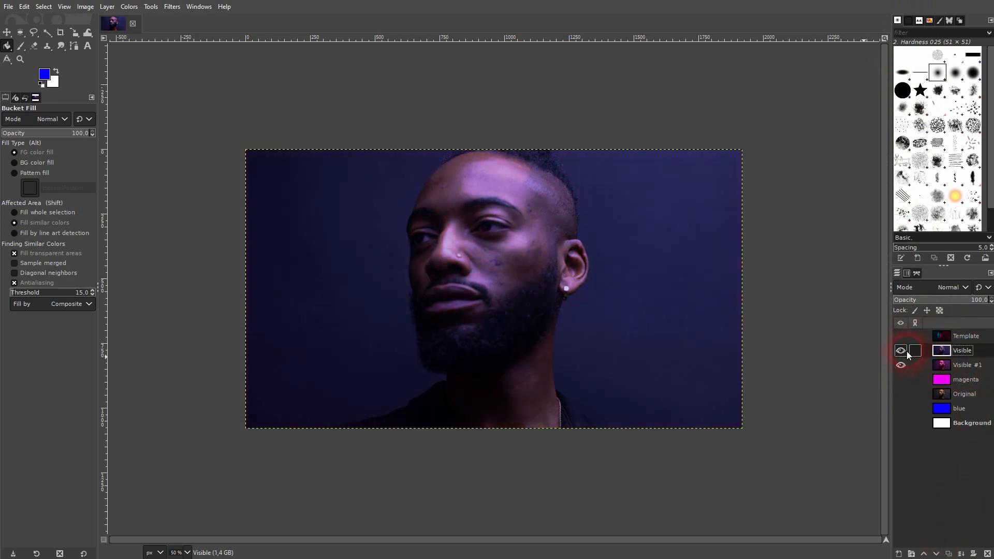
{"action": "right_click", "coordinate": [963, 353]}
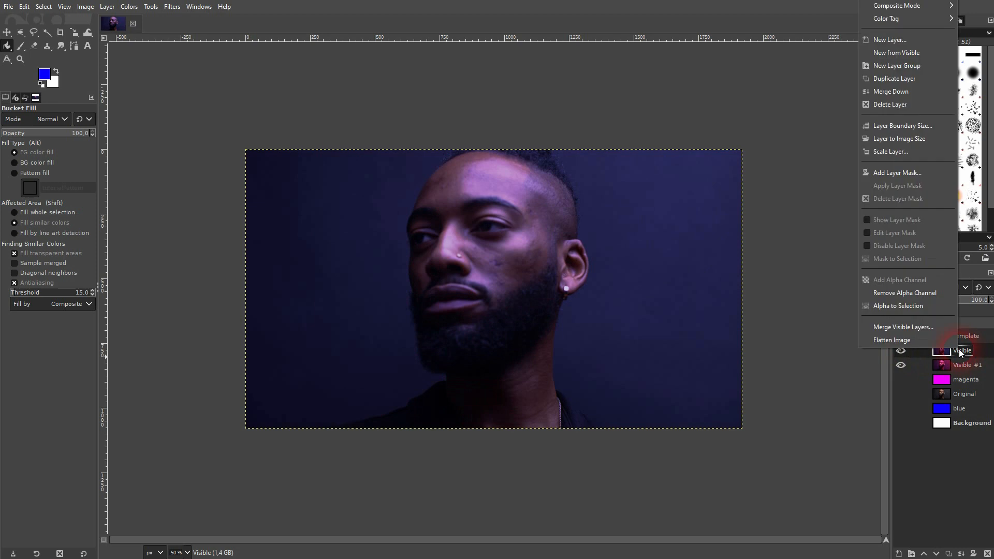
{"action": "left_click", "coordinate": [890, 174]}
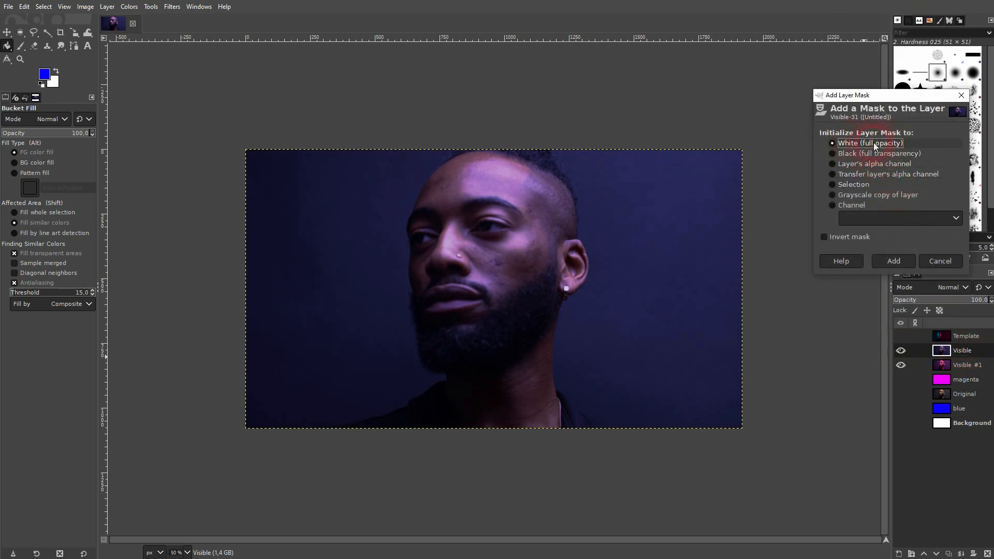
{"action": "left_click", "coordinate": [895, 262]}
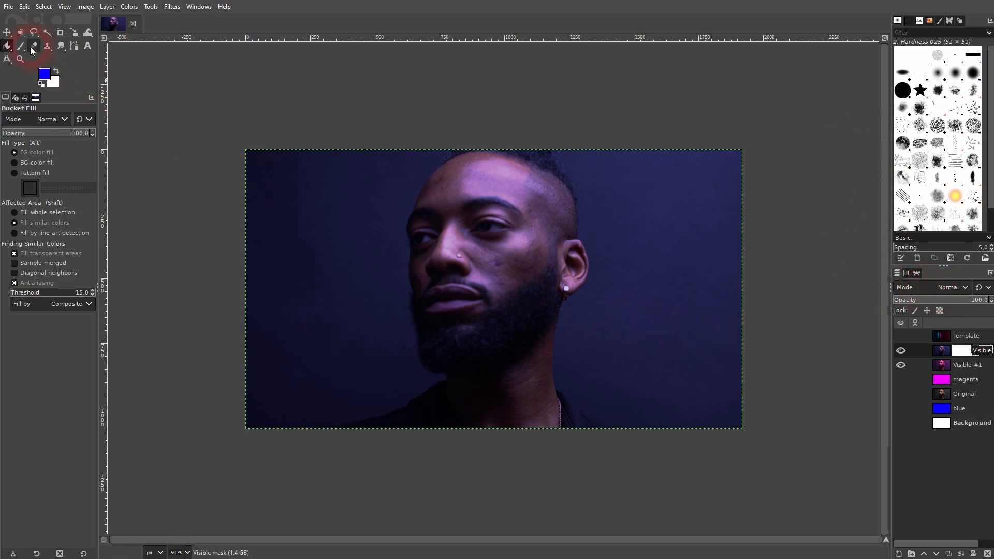
Step: Set up the Paintbrush with black as the foreground color, the 2. Hardness 050 brush and a size of 300
{"action": "left_click_drag", "start_coordinate": [21, 46], "coordinate": [72, 52]}
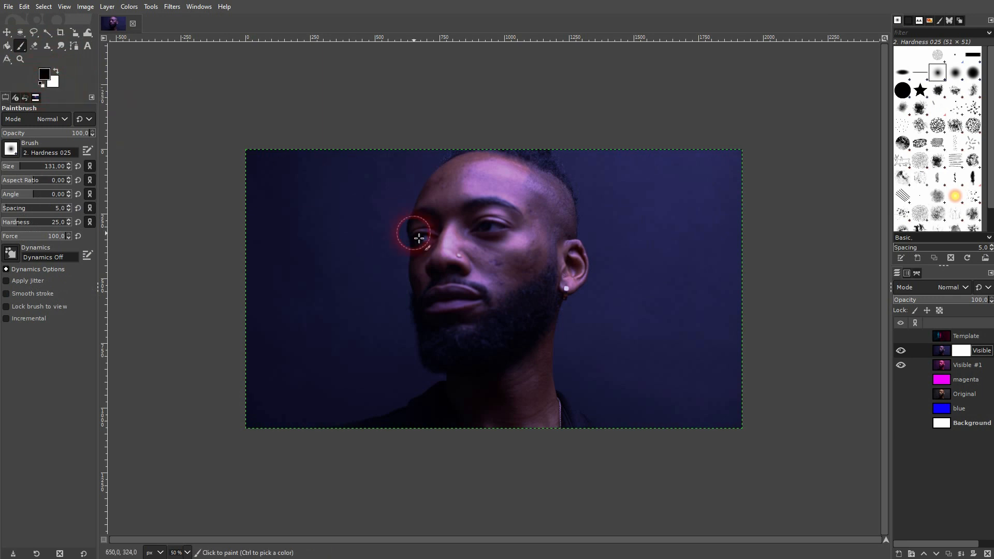
{"action": "left_click", "coordinate": [15, 155]}
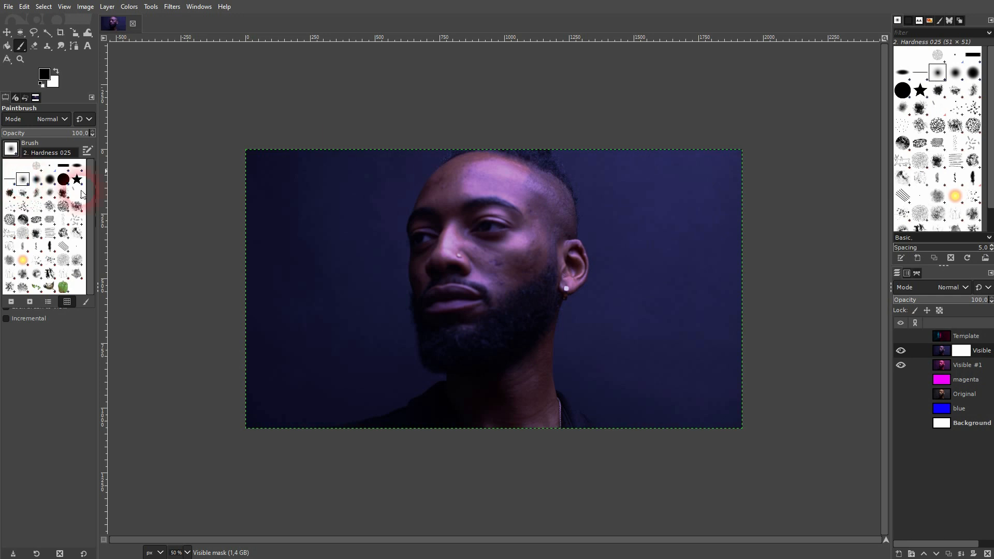
{"action": "left_click", "coordinate": [958, 77]}
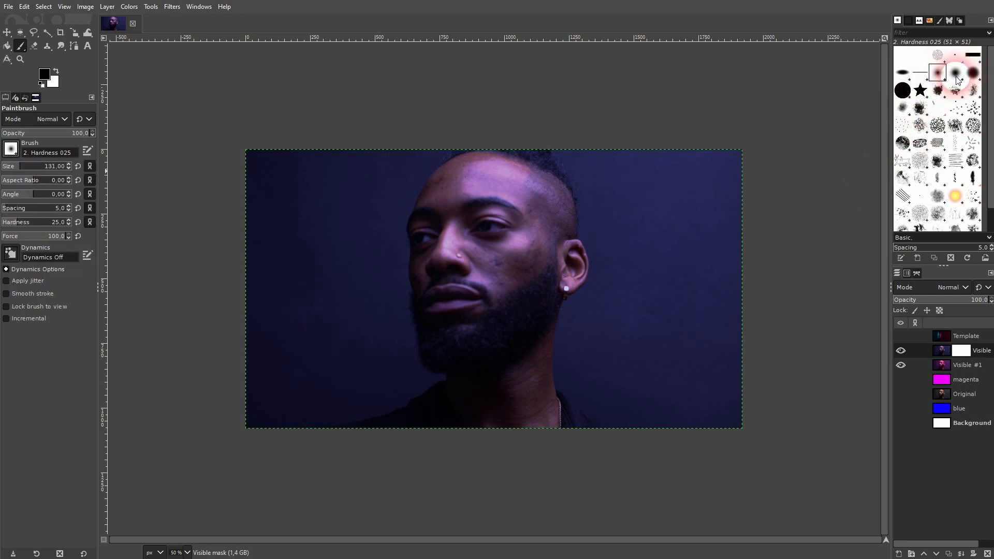
{"action": "left_click", "coordinate": [956, 74]}
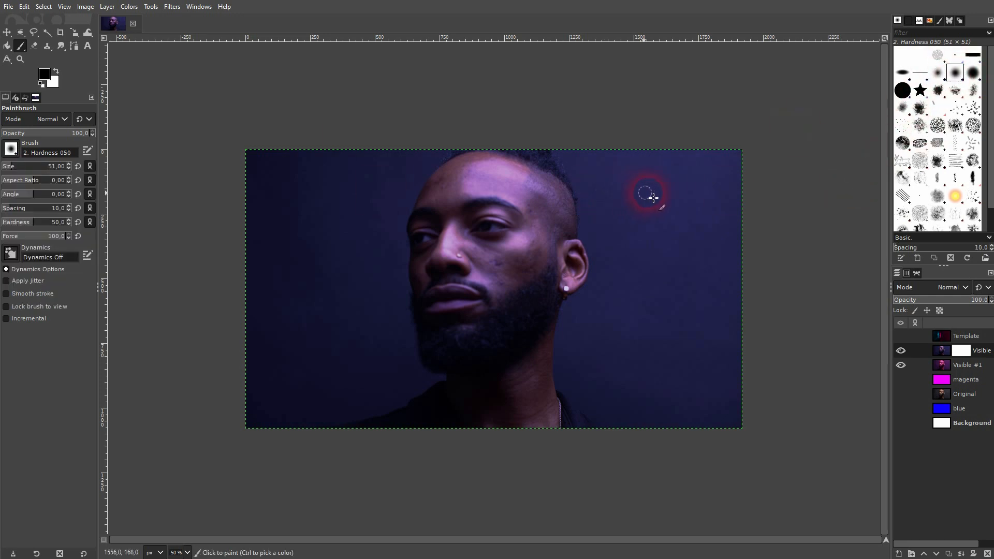
{"action": "left_click_drag", "start_coordinate": [16, 167], "coordinate": [34, 167]}
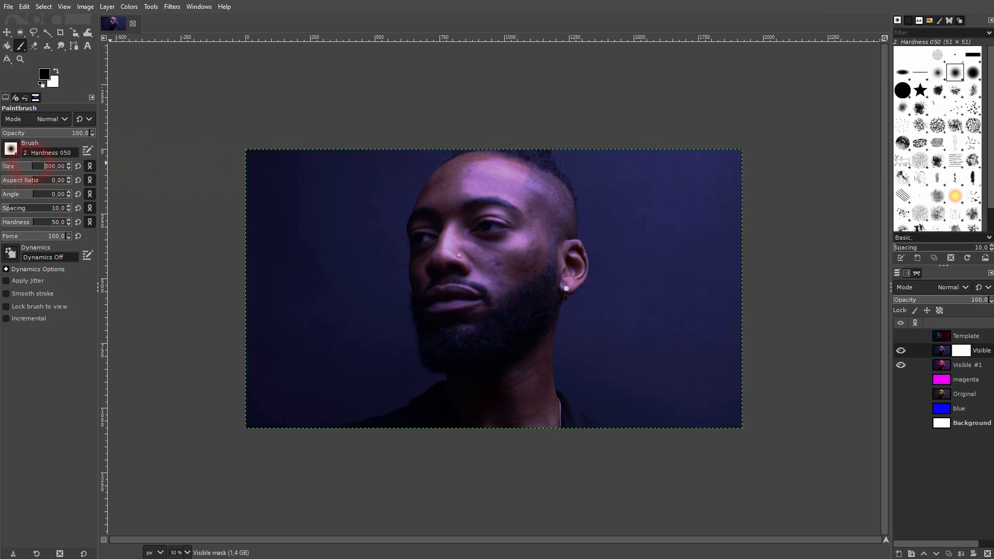
Step: Briefly show the Template layer to examine how its blue and magenta light is divided
{"action": "left_click", "coordinate": [899, 380]}
{"action": "left_click", "coordinate": [899, 336]}
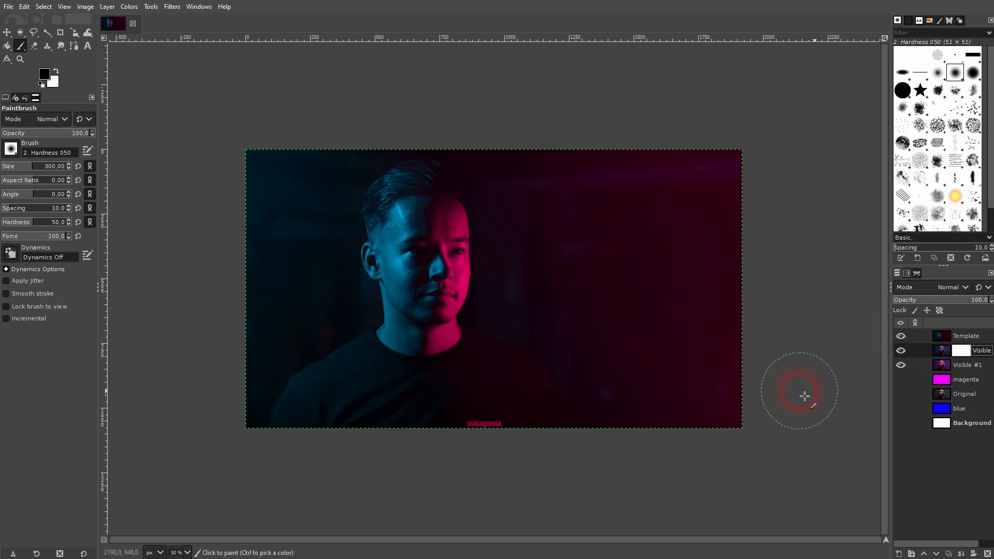
{"action": "left_click", "coordinate": [901, 336]}
Step: Paint black on the Visible layer's mask over the right background, head and face to reveal the magenta-tinted layer
{"action": "mouse_move", "coordinate": [695, 213]}
{"action": "left_mouse_down"}
{"action": "mouse_move", "coordinate": [711, 132]}
{"action": "mouse_move", "coordinate": [725, 136]}
{"action": "mouse_move", "coordinate": [748, 265]}
{"action": "mouse_move", "coordinate": [722, 436]}
{"action": "mouse_move", "coordinate": [697, 155]}
{"action": "mouse_move", "coordinate": [703, 165]}
{"action": "mouse_move", "coordinate": [695, 435]}
{"action": "mouse_move", "coordinate": [653, 146]}
{"action": "mouse_move", "coordinate": [649, 363]}
{"action": "mouse_move", "coordinate": [634, 451]}
{"action": "mouse_move", "coordinate": [591, 140]}
{"action": "left_mouse_up"}
{"action": "left_click", "coordinate": [941, 351]}
{"action": "left_click", "coordinate": [958, 354]}
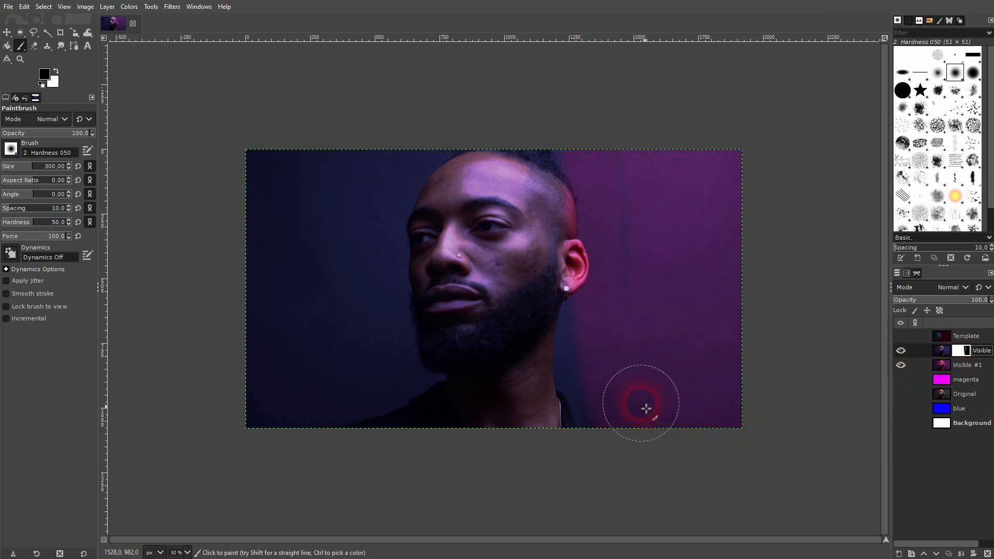
{"action": "mouse_move", "coordinate": [592, 171]}
{"action": "left_mouse_down"}
{"action": "mouse_move", "coordinate": [575, 341]}
{"action": "mouse_move", "coordinate": [539, 457]}
{"action": "mouse_move", "coordinate": [566, 147]}
{"action": "mouse_move", "coordinate": [525, 315]}
{"action": "mouse_move", "coordinate": [508, 448]}
{"action": "mouse_move", "coordinate": [537, 294]}
{"action": "mouse_move", "coordinate": [533, 235]}
{"action": "mouse_move", "coordinate": [509, 193]}
{"action": "left_mouse_up"}
{"action": "mouse_move", "coordinate": [483, 182]}
{"action": "left_mouse_down"}
{"action": "mouse_move", "coordinate": [471, 261]}
{"action": "mouse_move", "coordinate": [488, 280]}
{"action": "mouse_move", "coordinate": [521, 425]}
{"action": "mouse_move", "coordinate": [557, 455]}
{"action": "mouse_move", "coordinate": [564, 405]}
{"action": "mouse_move", "coordinate": [580, 436]}
{"action": "mouse_move", "coordinate": [674, 485]}
{"action": "mouse_move", "coordinate": [738, 487]}
{"action": "left_mouse_up"}
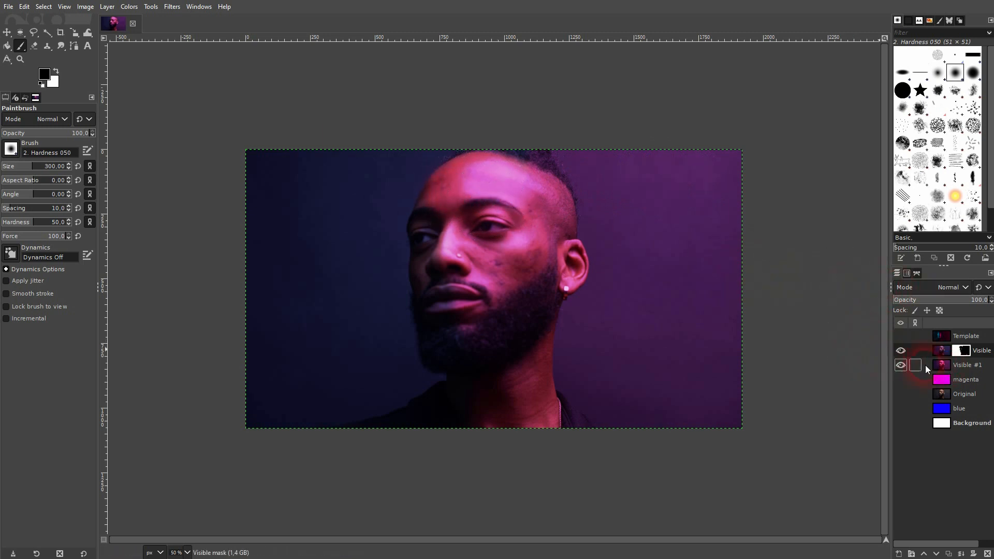
Step: Show and hide the Template layer to compare its dual lighting with the masked portrait
{"action": "left_click", "coordinate": [901, 337]}
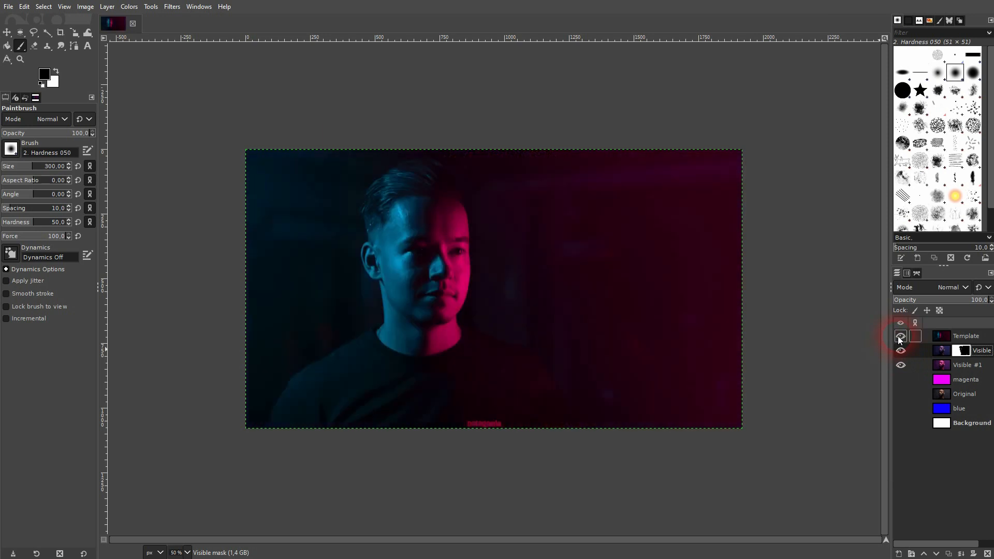
{"action": "left_click", "coordinate": [900, 337]}
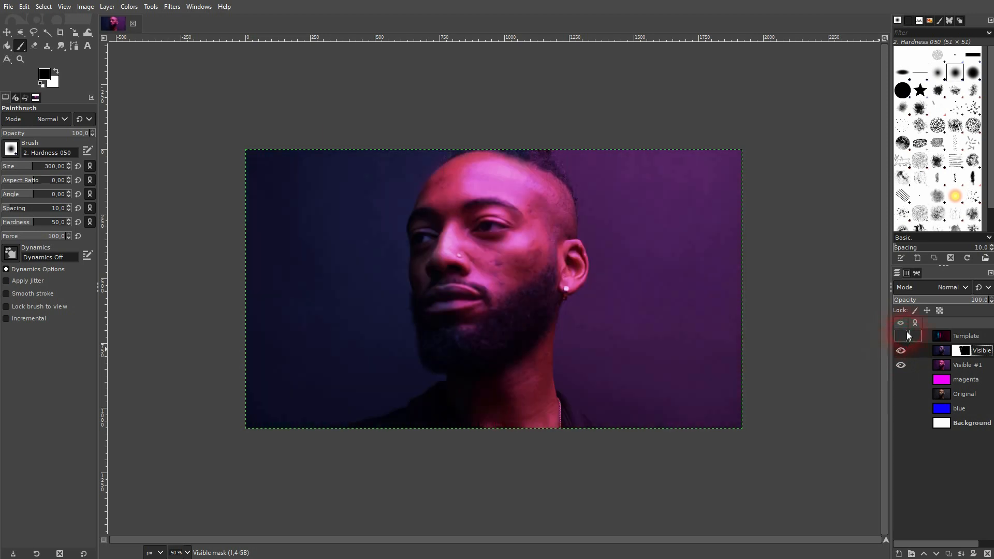
{"action": "left_click", "coordinate": [972, 353]}
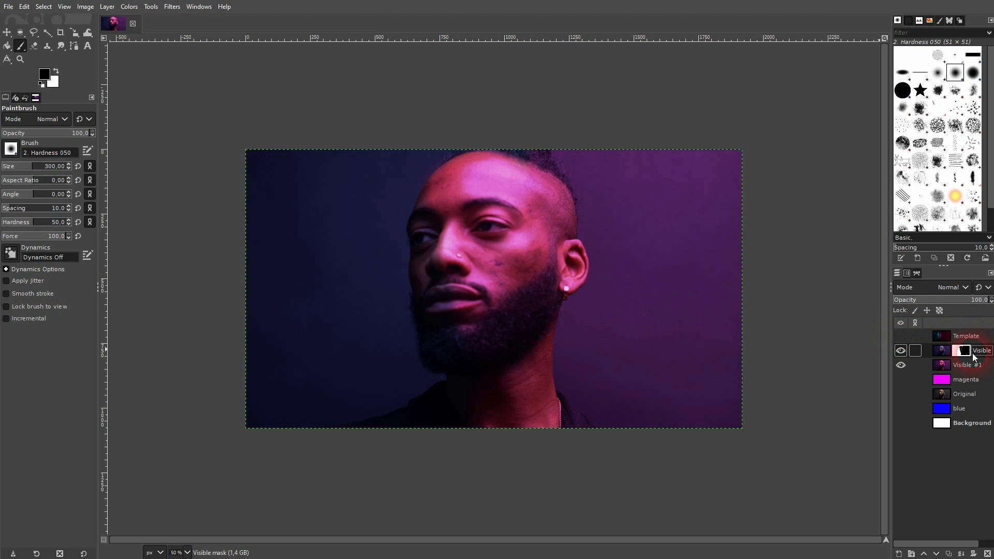
{"action": "left_click", "coordinate": [931, 384]}
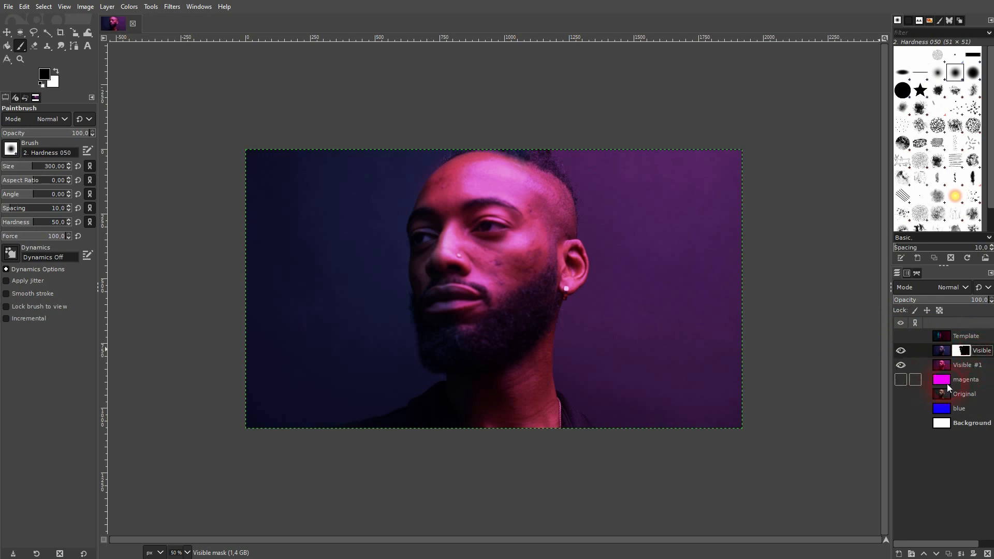